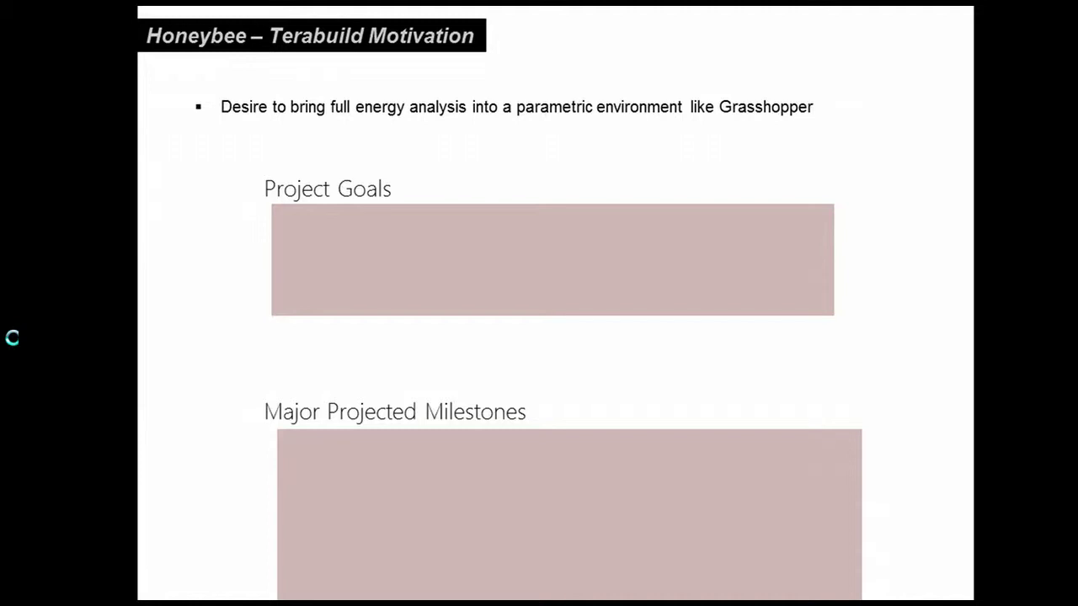
- Reveal the first project goal, 'Easy, intuitive', on the motivation slide
{"action": "key", "text": "Right"}
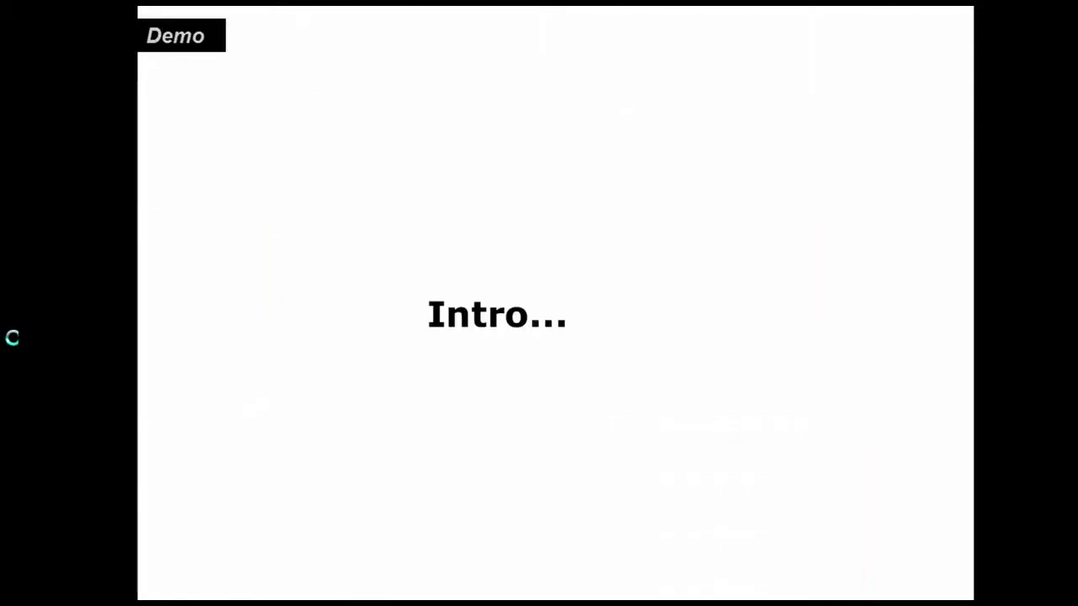
- End the slide show and show the Grasshopper 'Getting Started' definition over the Rhino viewports
{"action": "key", "text": "Escape"}
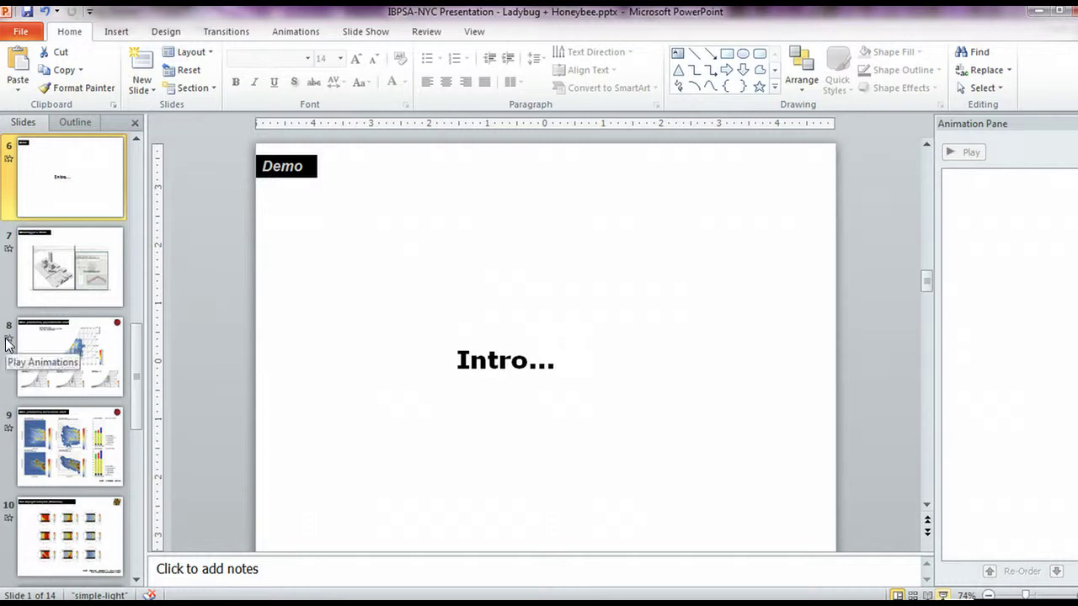
{"action": "left_click", "coordinate": [1037, 10]}
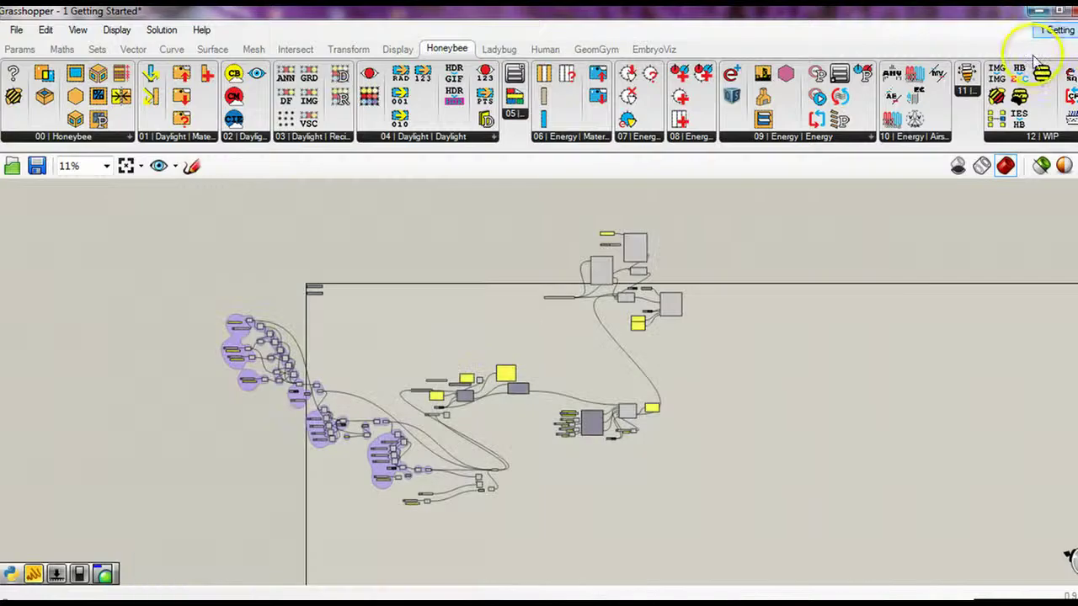
{"action": "mouse_move", "coordinate": [424, 15]}
{"action": "left_mouse_down"}
{"action": "mouse_move", "coordinate": [772, 503]}
{"action": "mouse_move", "coordinate": [539, 1]}
{"action": "left_mouse_up"}
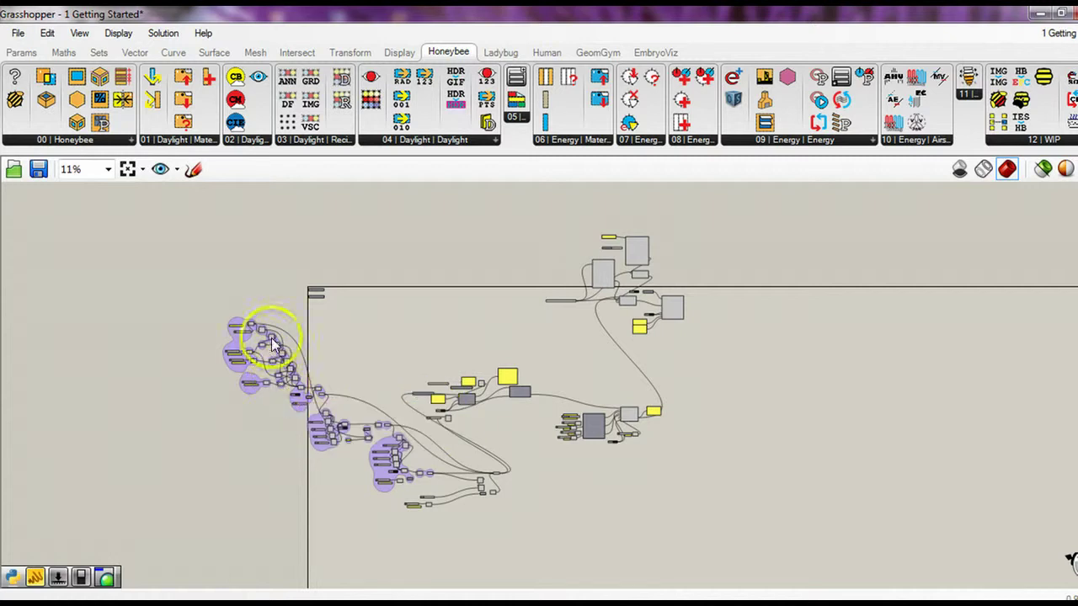
- Frame the zone-creation and glazing components with their window ratio, height and sill inputs
{"action": "scroll", "coordinate": [241, 337], "scroll_direction": "up", "scroll_amount": 4}
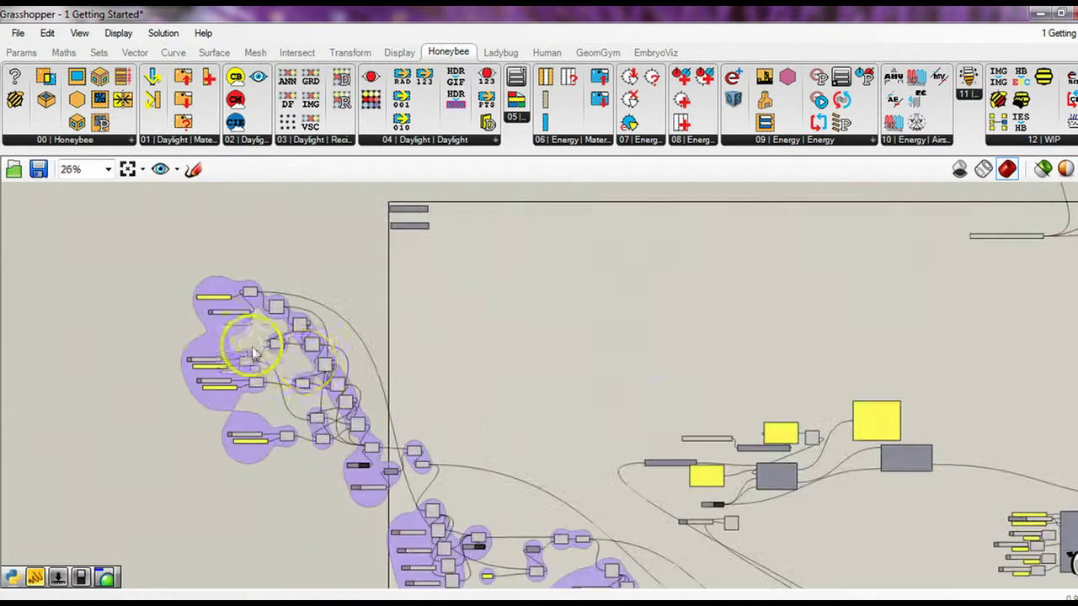
{"action": "scroll", "coordinate": [385, 188], "scroll_direction": "up", "scroll_amount": 4}
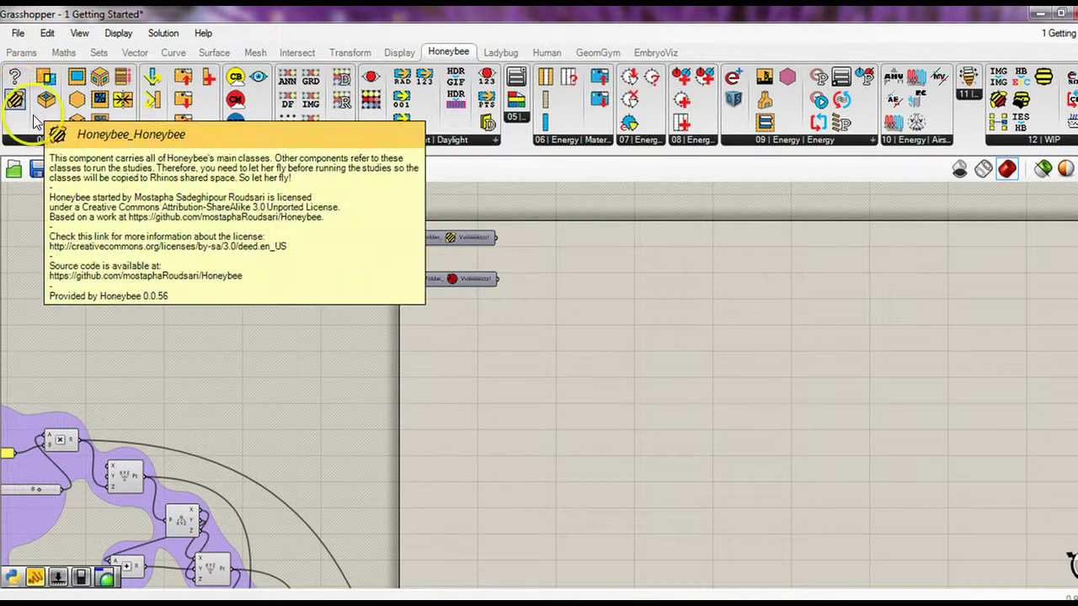
{"action": "left_click", "coordinate": [501, 52]}
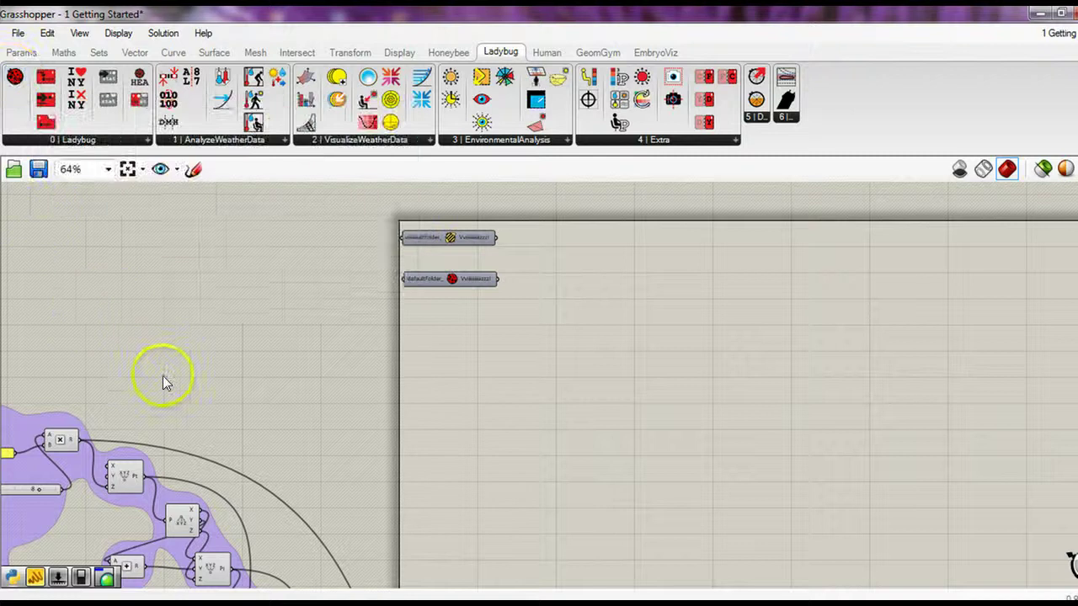
{"action": "scroll", "coordinate": [172, 375], "scroll_direction": "down", "scroll_amount": 5}
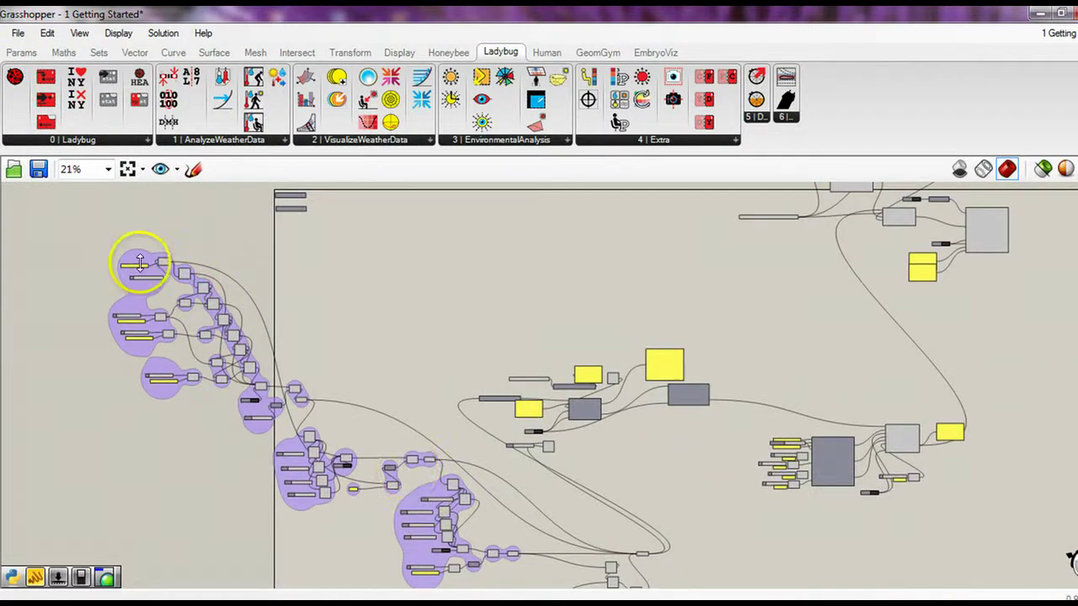
{"action": "mouse_move", "coordinate": [103, 238]}
{"action": "left_mouse_down"}
{"action": "mouse_move", "coordinate": [488, 584]}
{"action": "mouse_move", "coordinate": [110, 253]}
{"action": "left_mouse_up"}
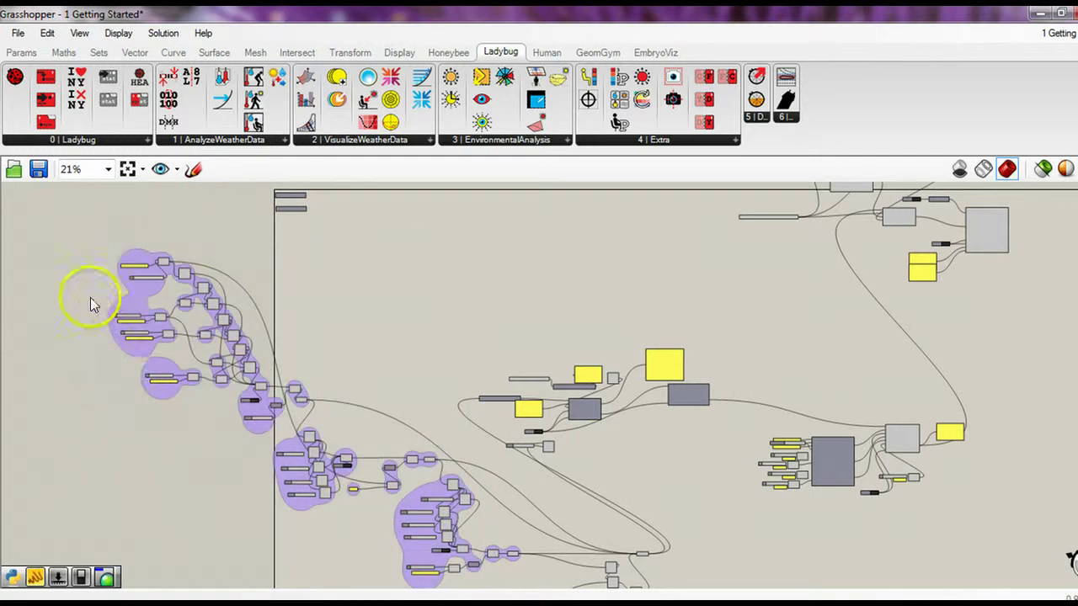
{"action": "right_click_drag", "start_coordinate": [452, 390], "coordinate": [383, 367]}
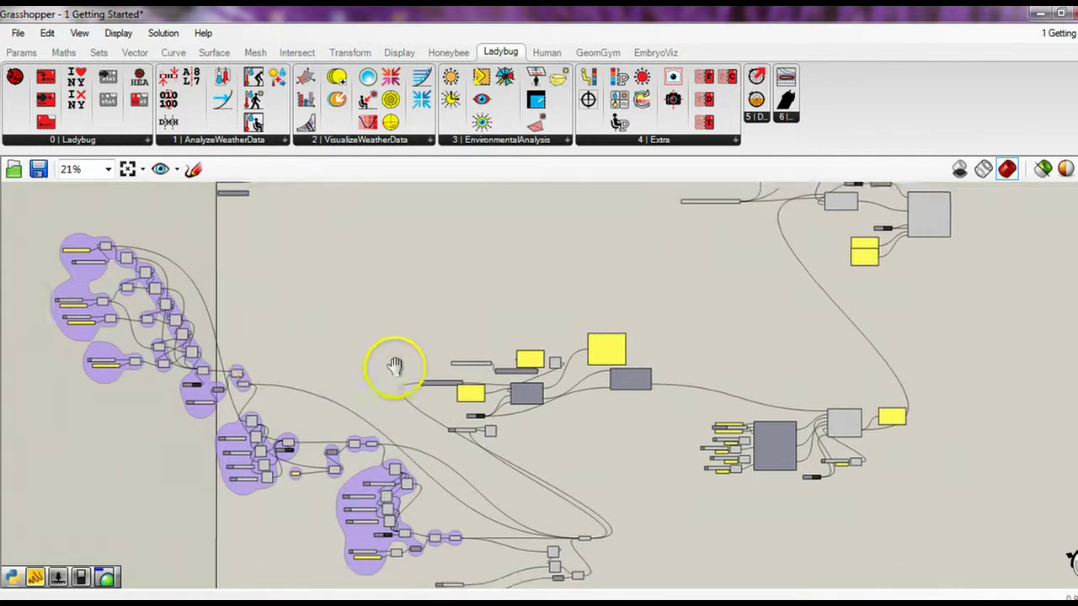
{"action": "scroll", "coordinate": [464, 385], "scroll_direction": "up", "scroll_amount": 3}
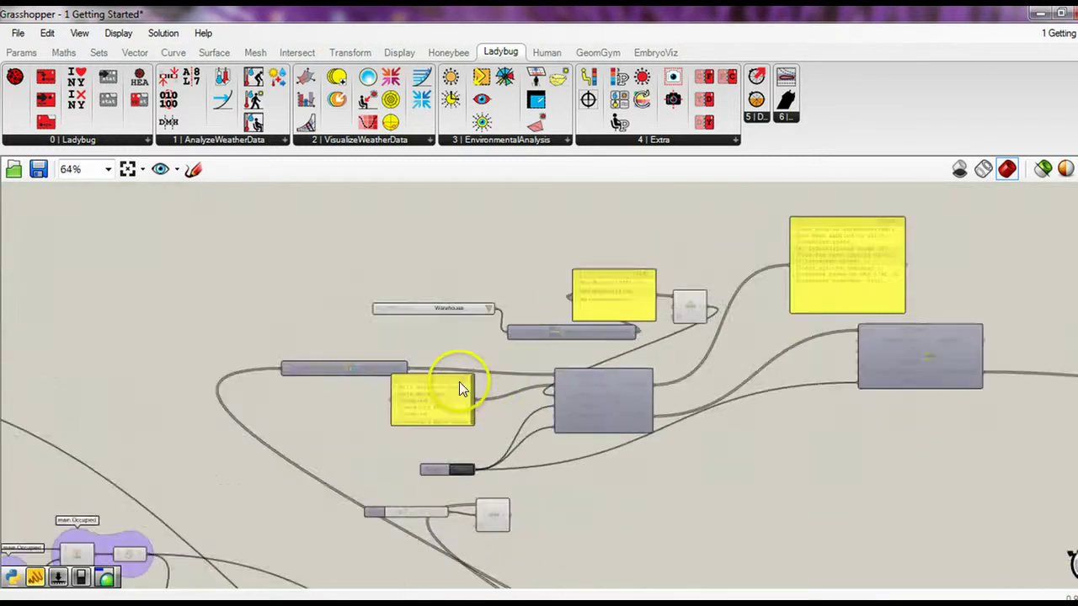
{"action": "right_click_drag", "start_coordinate": [500, 421], "coordinate": [410, 398]}
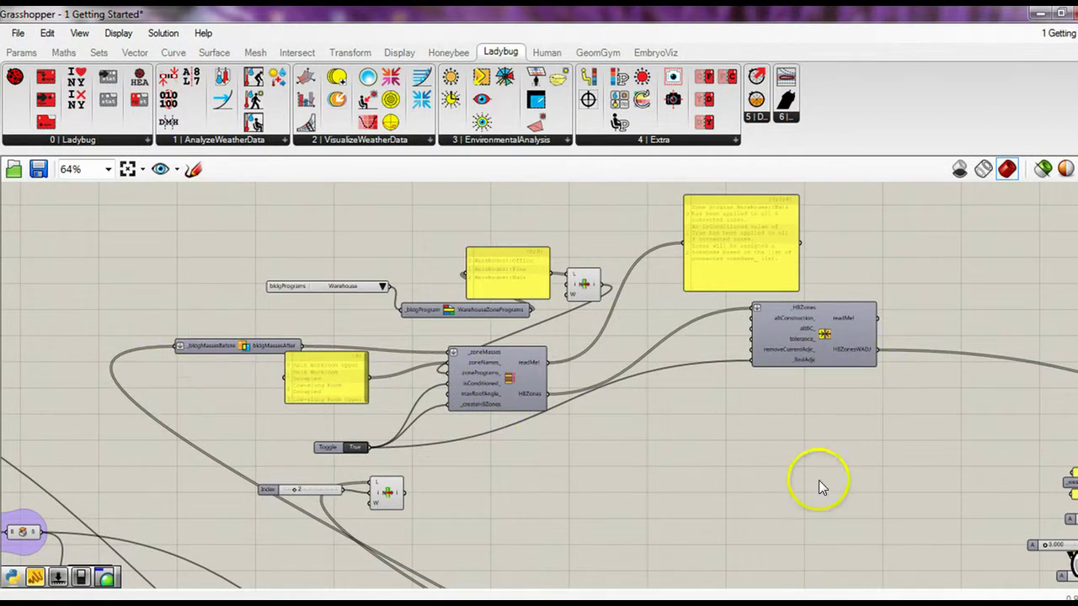
{"action": "right_click_drag", "start_coordinate": [813, 486], "coordinate": [282, 379]}
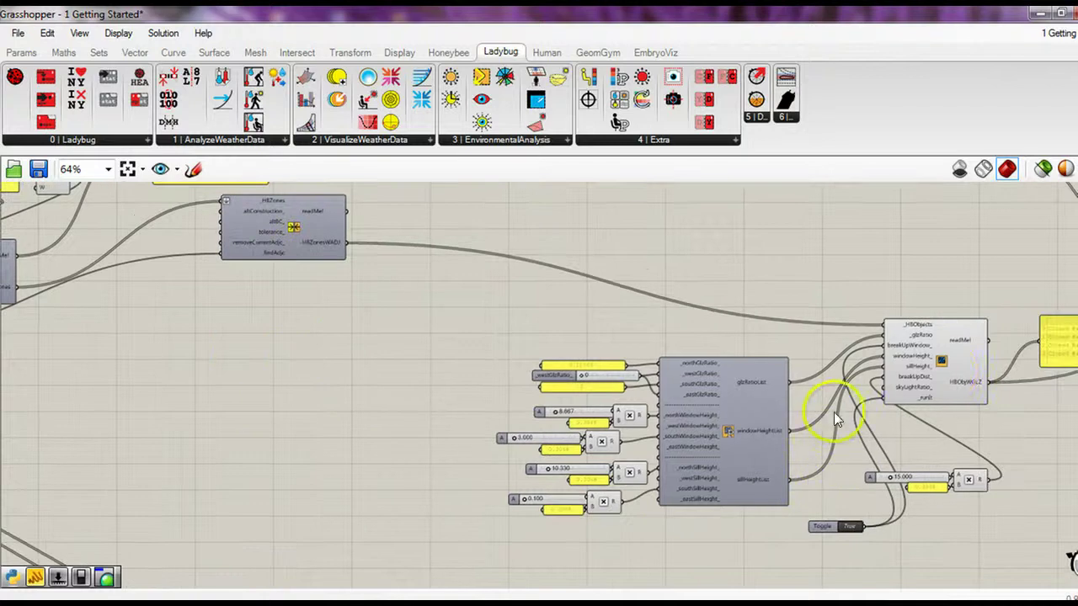
- On the Honeybee tab, pan from the zone components to the window glazing components
{"action": "left_click", "coordinate": [448, 52]}
{"action": "mouse_move", "coordinate": [189, 328]}
{"action": "right_mouse_down"}
{"action": "mouse_move", "coordinate": [570, 409]}
{"action": "mouse_move", "coordinate": [433, 426]}
{"action": "right_mouse_up"}
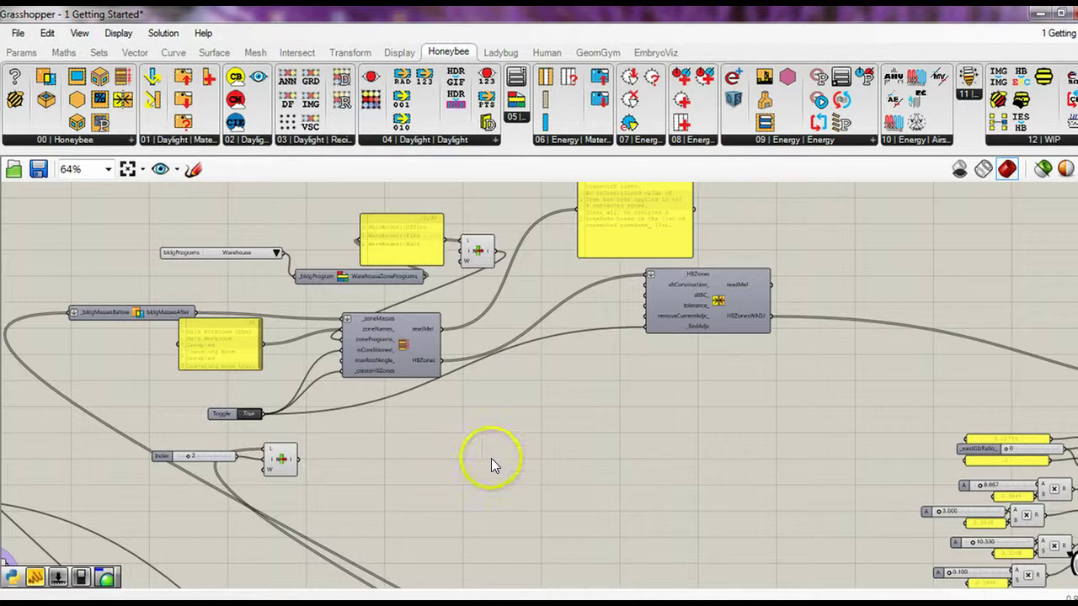
{"action": "mouse_move", "coordinate": [627, 434]}
{"action": "right_mouse_down"}
{"action": "mouse_move", "coordinate": [512, 440]}
{"action": "mouse_move", "coordinate": [488, 423]}
{"action": "right_mouse_up"}
{"action": "mouse_move", "coordinate": [654, 373]}
{"action": "right_mouse_down"}
{"action": "mouse_move", "coordinate": [656, 410]}
{"action": "mouse_move", "coordinate": [577, 432]}
{"action": "right_mouse_up"}
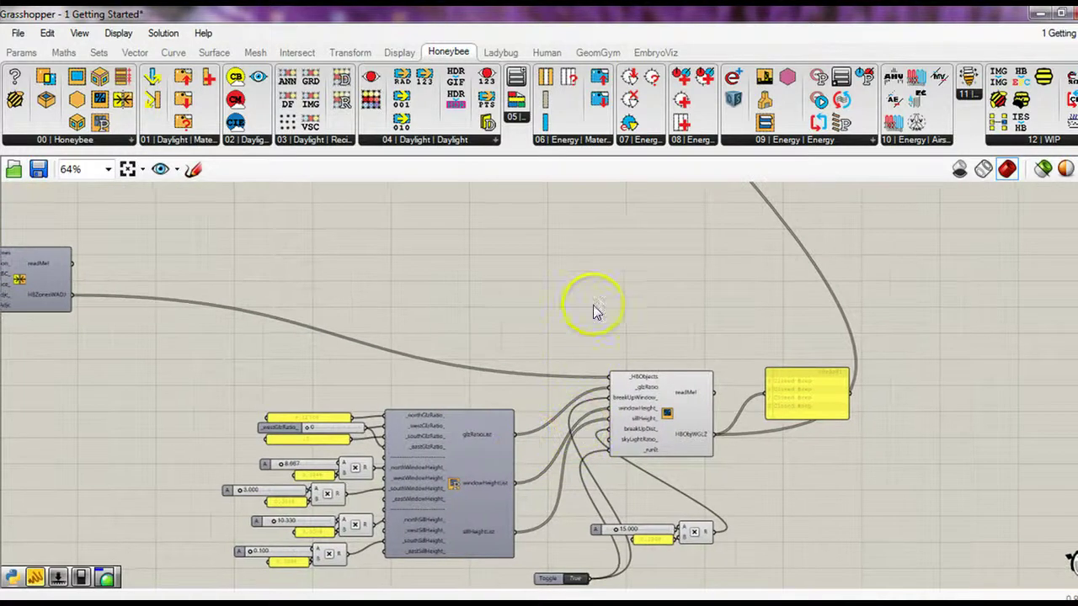
{"action": "right_click_drag", "start_coordinate": [595, 262], "coordinate": [586, 274]}
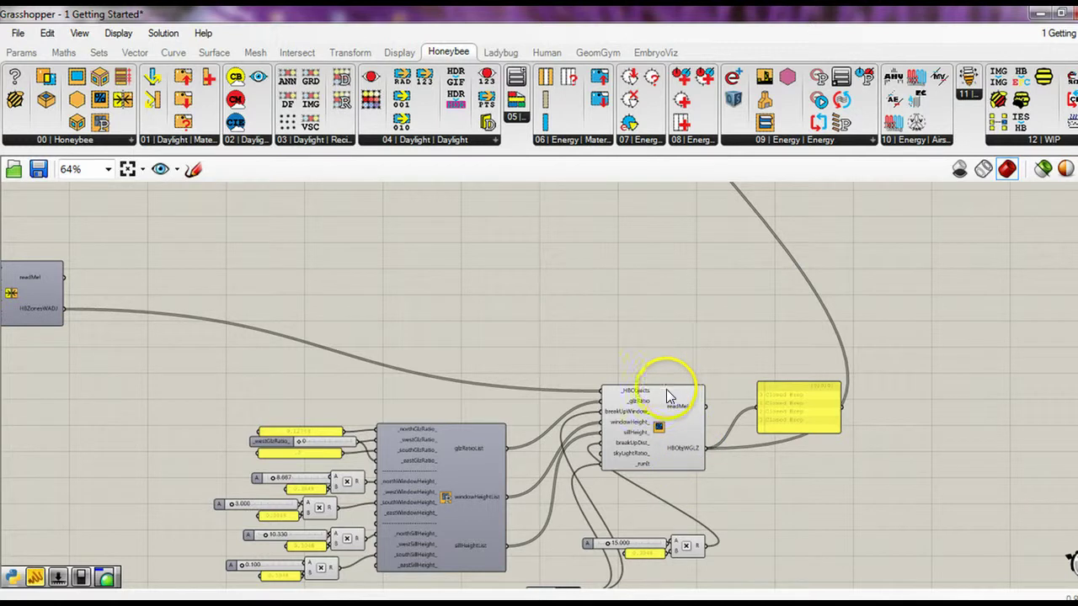
- Zoom out to an overview reaching the energy-simulation components further up the network
{"action": "right_click_drag", "start_coordinate": [656, 286], "coordinate": [657, 497]}
{"action": "scroll", "coordinate": [589, 354], "scroll_direction": "down", "scroll_amount": 2}
{"action": "mouse_move", "coordinate": [590, 353]}
{"action": "right_mouse_down"}
{"action": "mouse_move", "coordinate": [569, 439]}
{"action": "mouse_move", "coordinate": [568, 526]}
{"action": "right_mouse_up"}
{"action": "right_click_drag", "start_coordinate": [565, 373], "coordinate": [539, 469]}
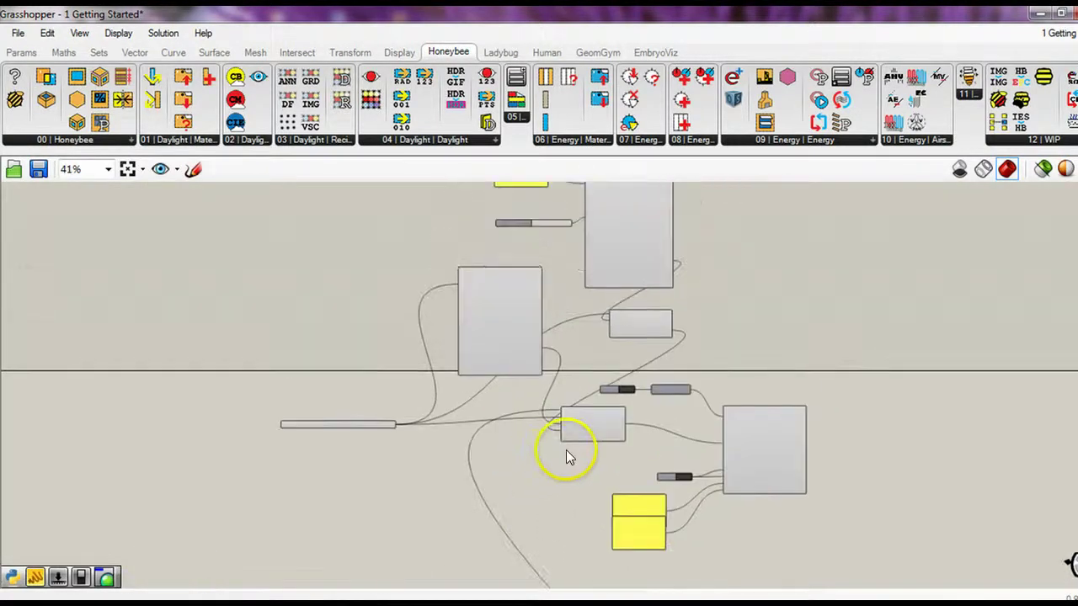
{"action": "right_click_drag", "start_coordinate": [617, 461], "coordinate": [570, 482]}
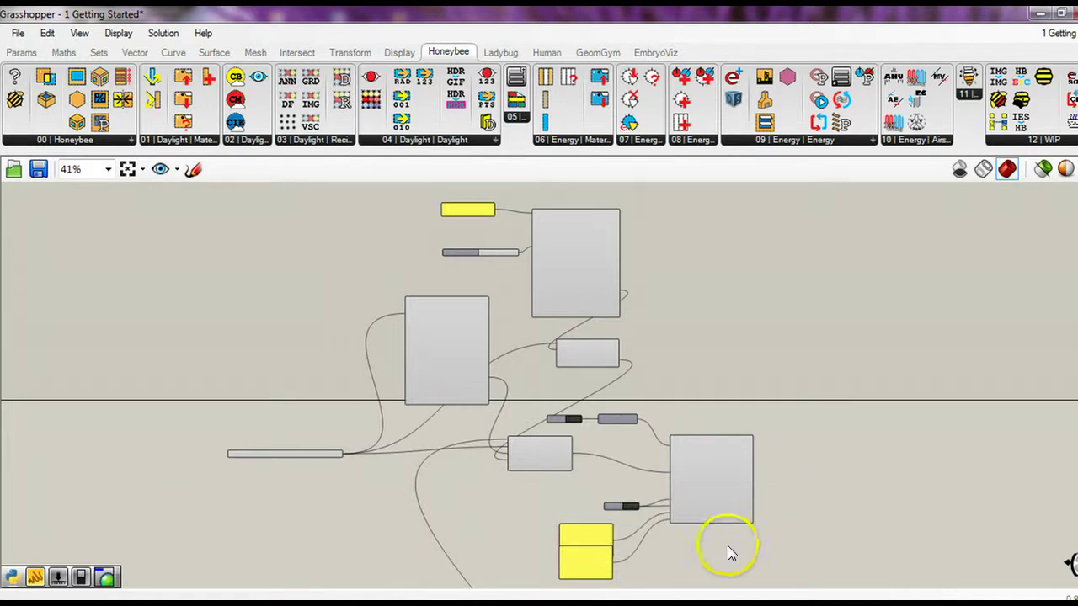
- Zoom in on OpenStudio Systems feeding Export to OpenStudio, with the weather file input
{"action": "scroll", "coordinate": [728, 540], "scroll_direction": "up", "scroll_amount": 5}
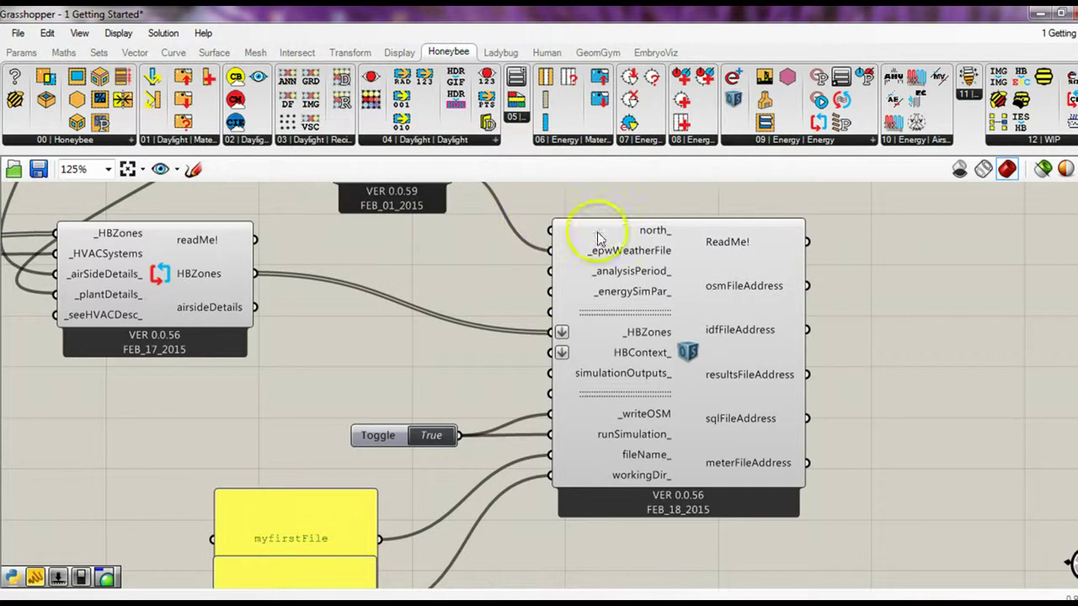
{"action": "right_click_drag", "start_coordinate": [164, 353], "coordinate": [309, 376]}
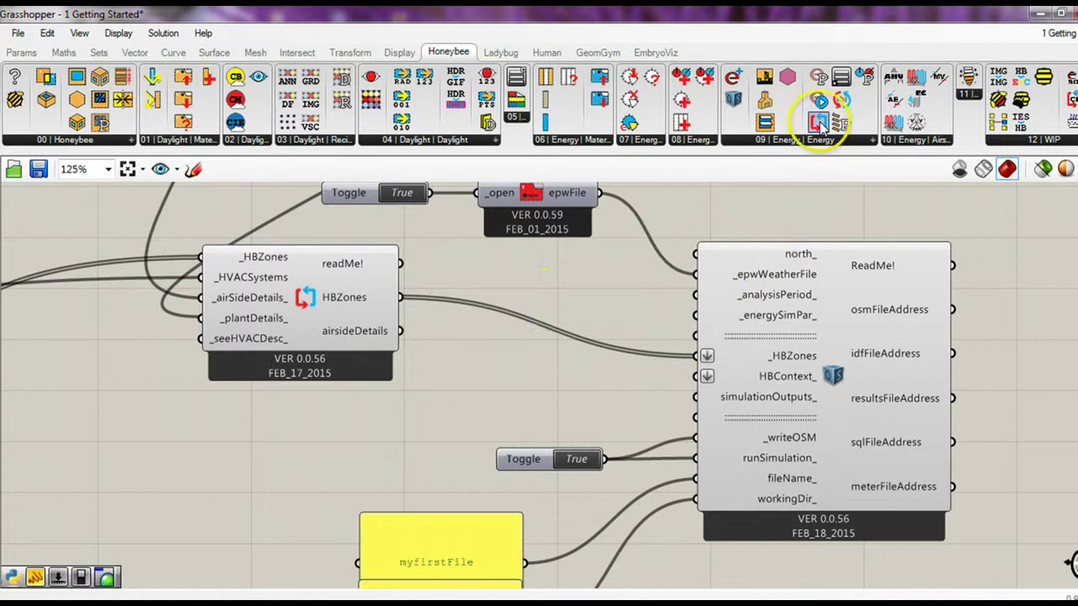
{"action": "right_click_drag", "start_coordinate": [493, 312], "coordinate": [496, 364]}
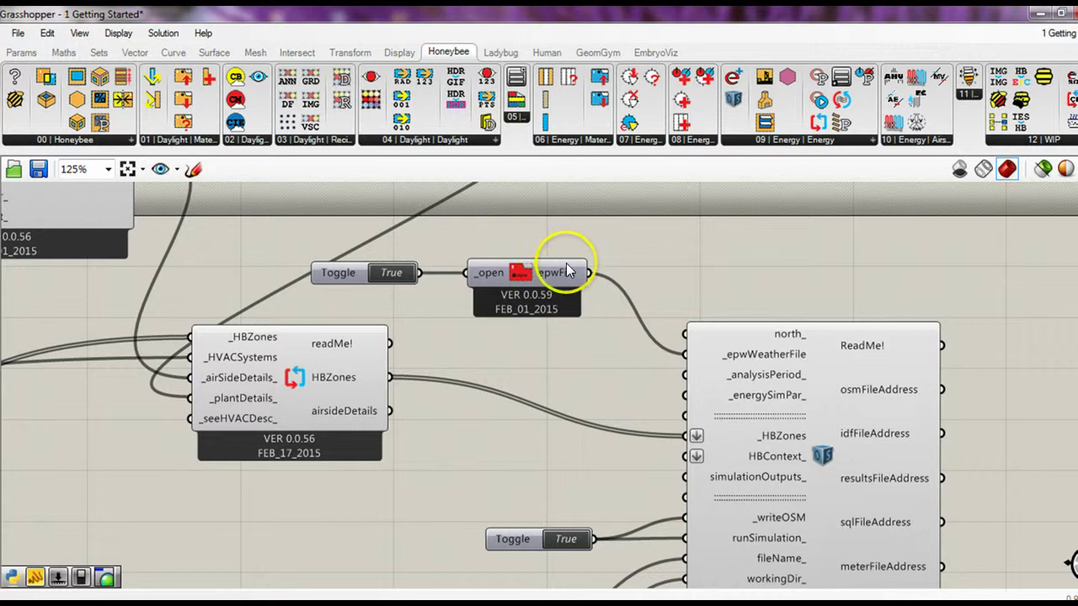
- Reveal the HVAC and plant-details components above the zones
{"action": "left_click", "coordinate": [499, 55]}
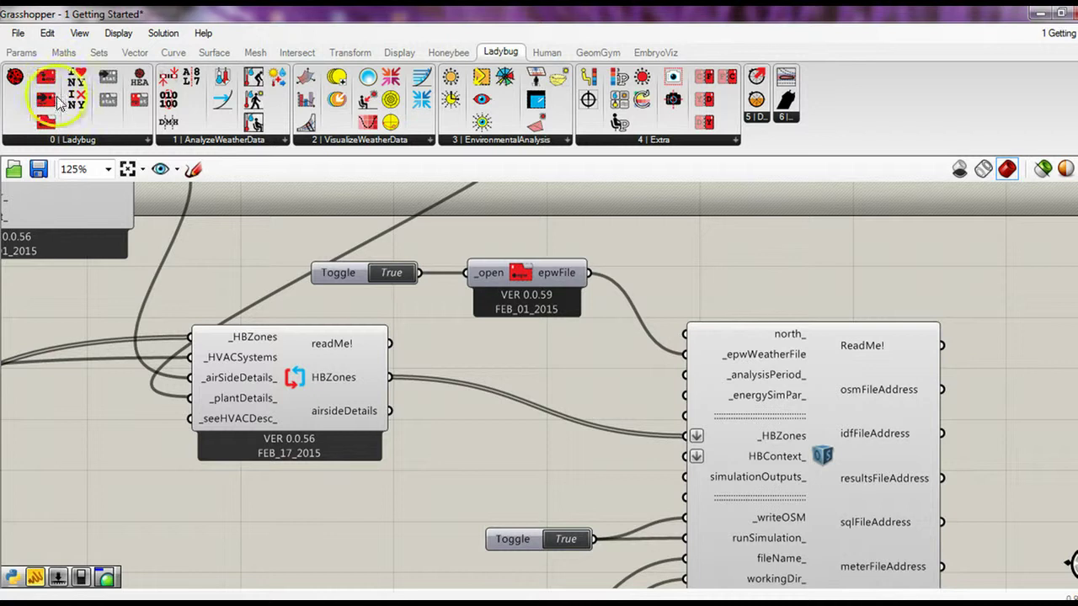
{"action": "scroll", "coordinate": [416, 327], "scroll_direction": "down", "scroll_amount": 2}
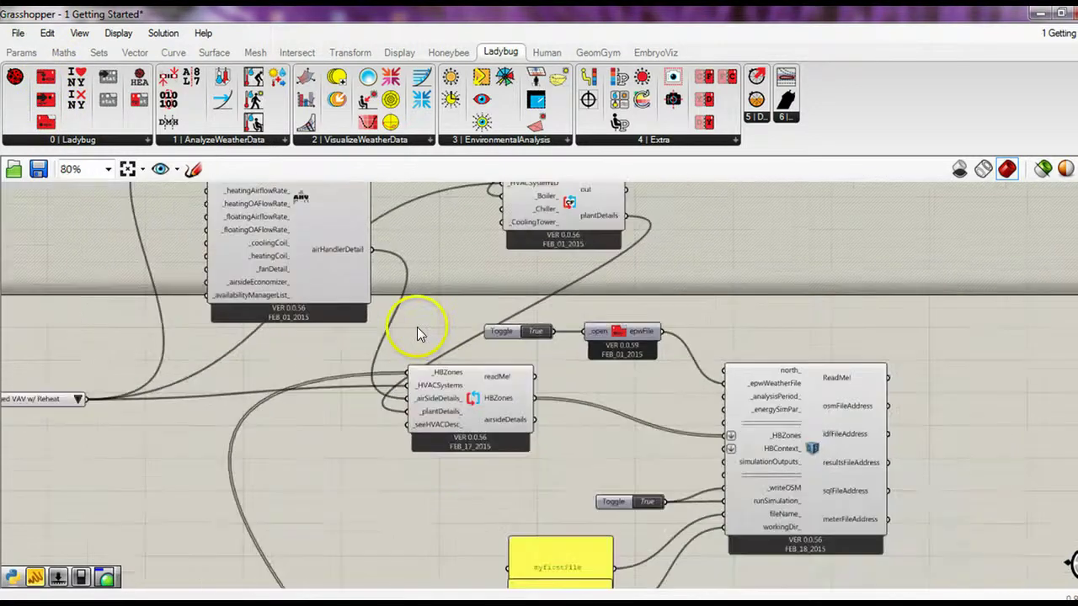
{"action": "mouse_move", "coordinate": [413, 325]}
{"action": "right_mouse_down"}
{"action": "mouse_move", "coordinate": [481, 413]}
{"action": "mouse_move", "coordinate": [465, 459]}
{"action": "right_mouse_up"}
{"action": "scroll", "coordinate": [481, 413], "scroll_direction": "down", "scroll_amount": 1}
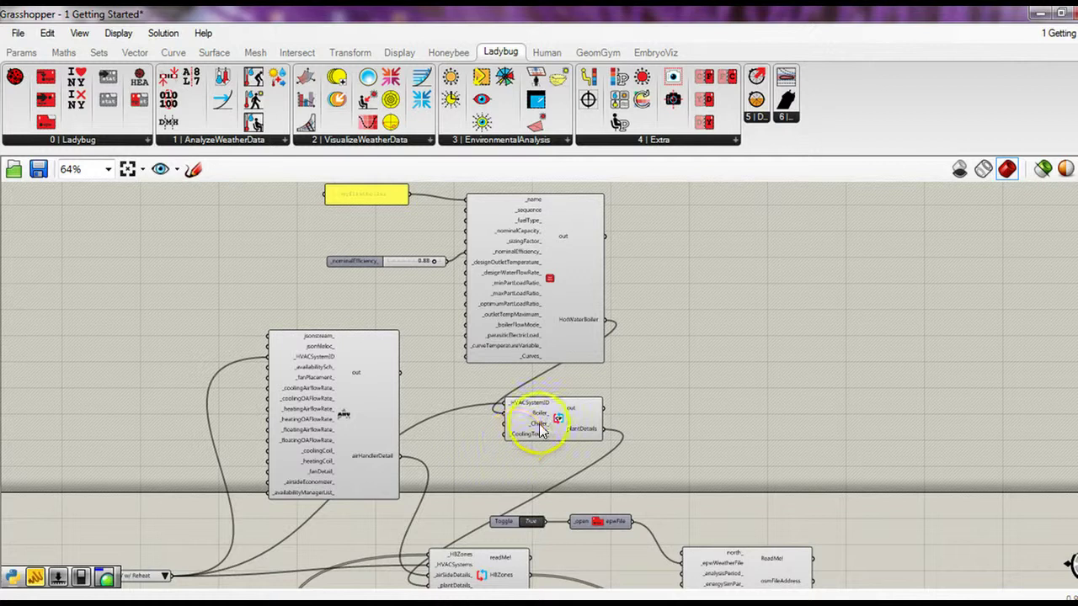
{"action": "left_click_drag", "start_coordinate": [557, 419], "coordinate": [514, 455]}
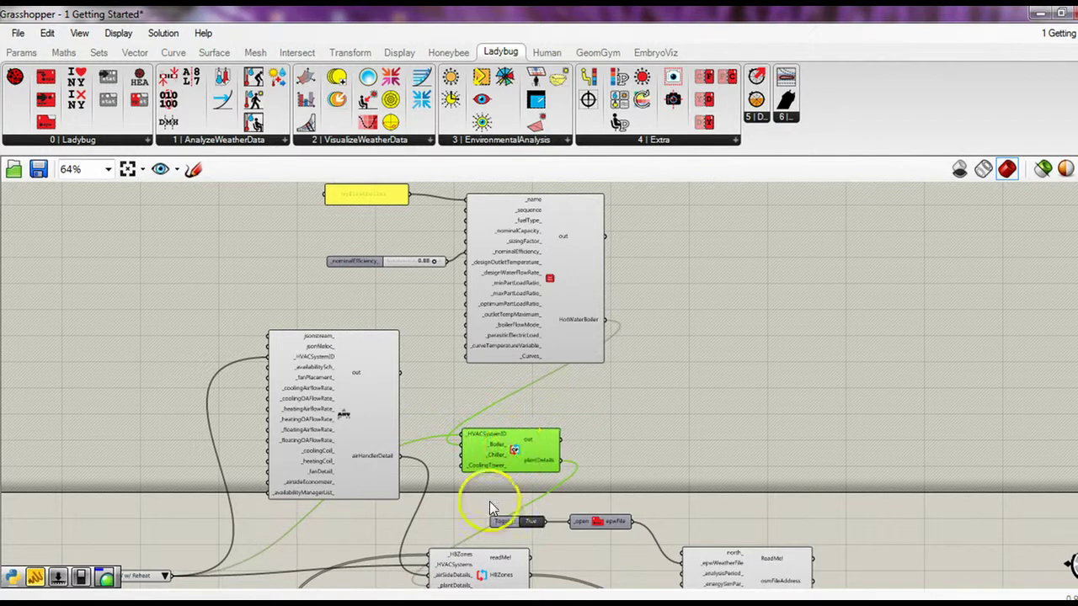
{"action": "right_click_drag", "start_coordinate": [481, 568], "coordinate": [493, 500]}
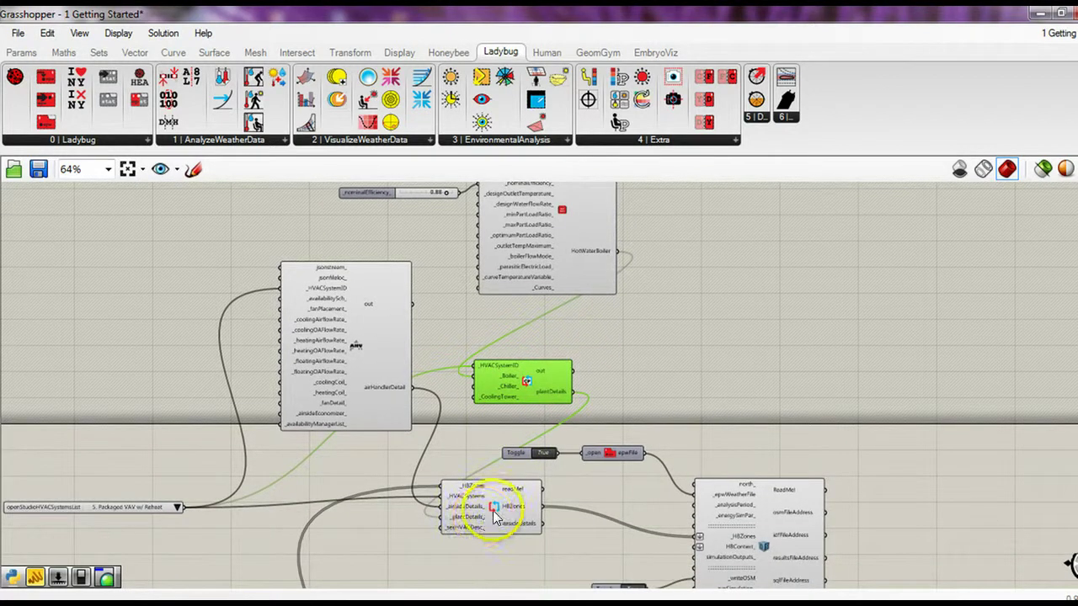
- Zoom to the Air Handler Detail wired into the air-side input, then show the Honeybee set
{"action": "scroll", "coordinate": [481, 420], "scroll_direction": "up", "scroll_amount": 1}
{"action": "scroll", "coordinate": [520, 412], "scroll_direction": "up", "scroll_amount": 1}
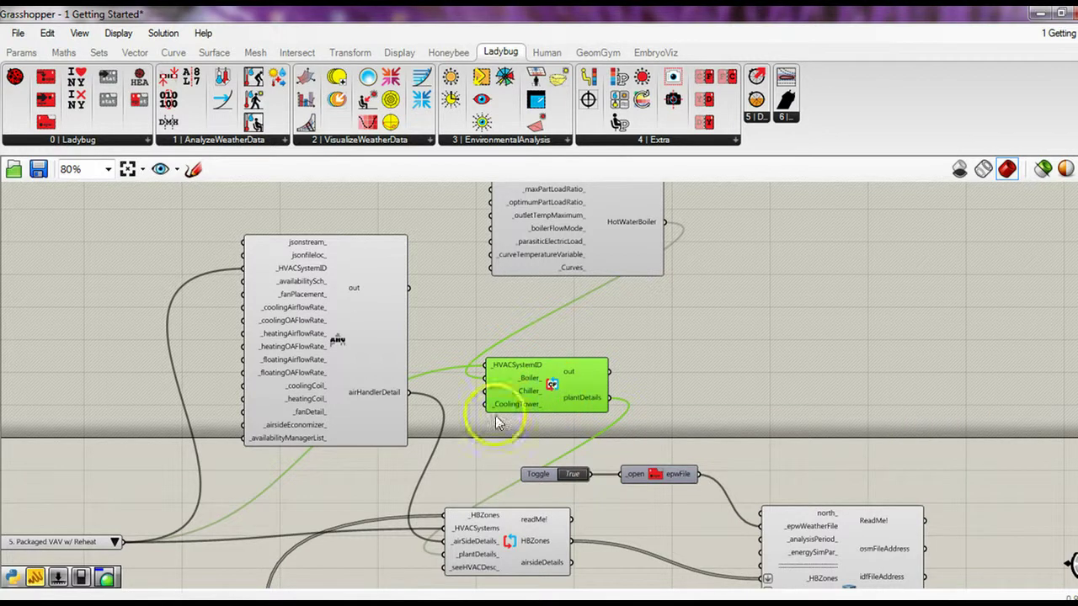
{"action": "left_click_drag", "start_coordinate": [339, 345], "coordinate": [330, 335]}
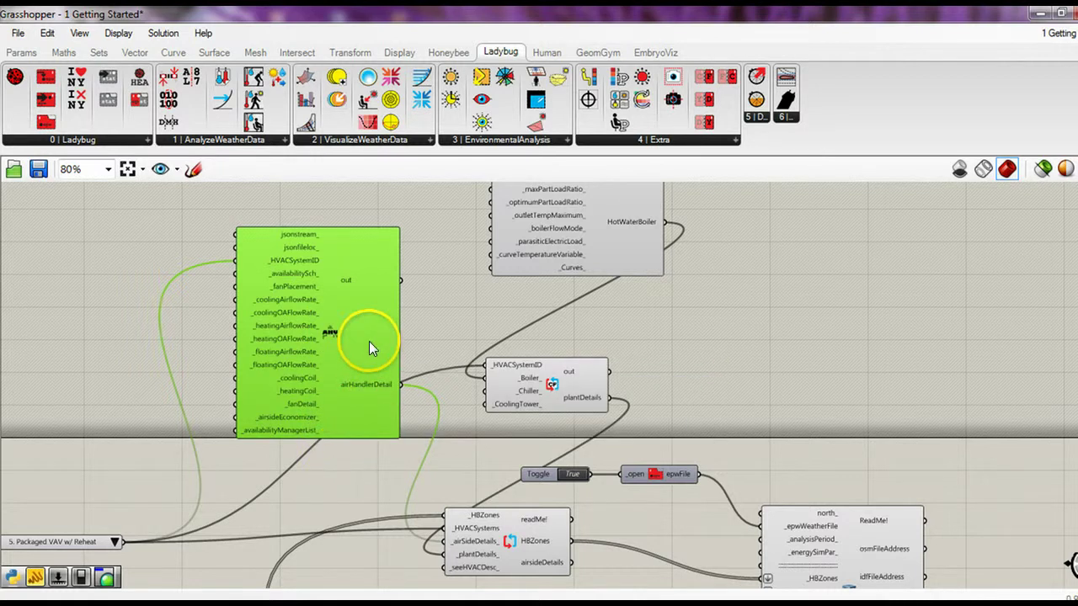
{"action": "right_click_drag", "start_coordinate": [469, 337], "coordinate": [464, 356]}
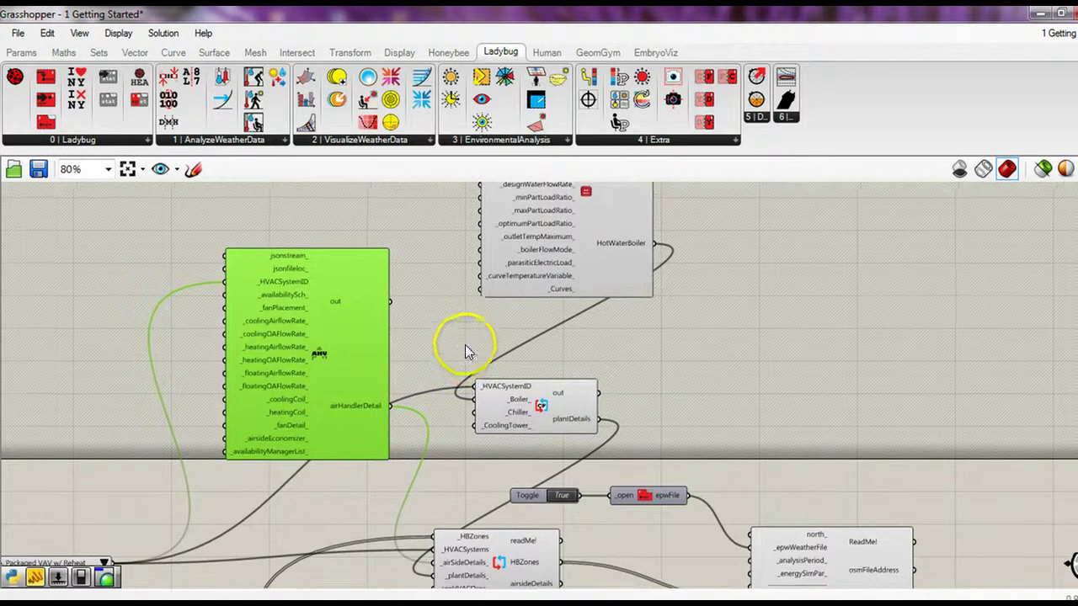
{"action": "left_click", "coordinate": [446, 52]}
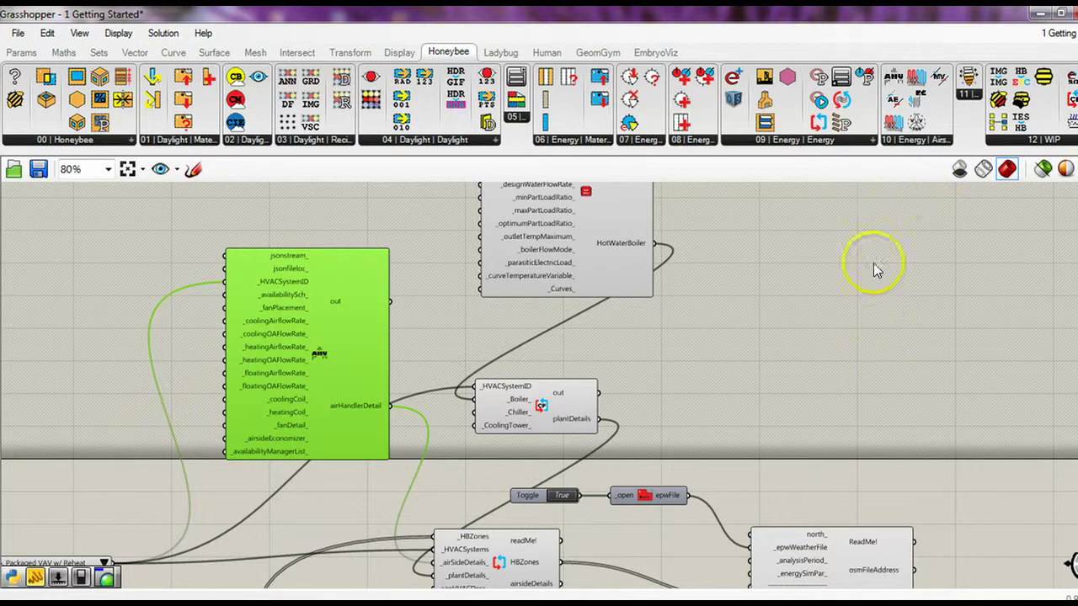
{"action": "left_click", "coordinate": [1029, 138]}
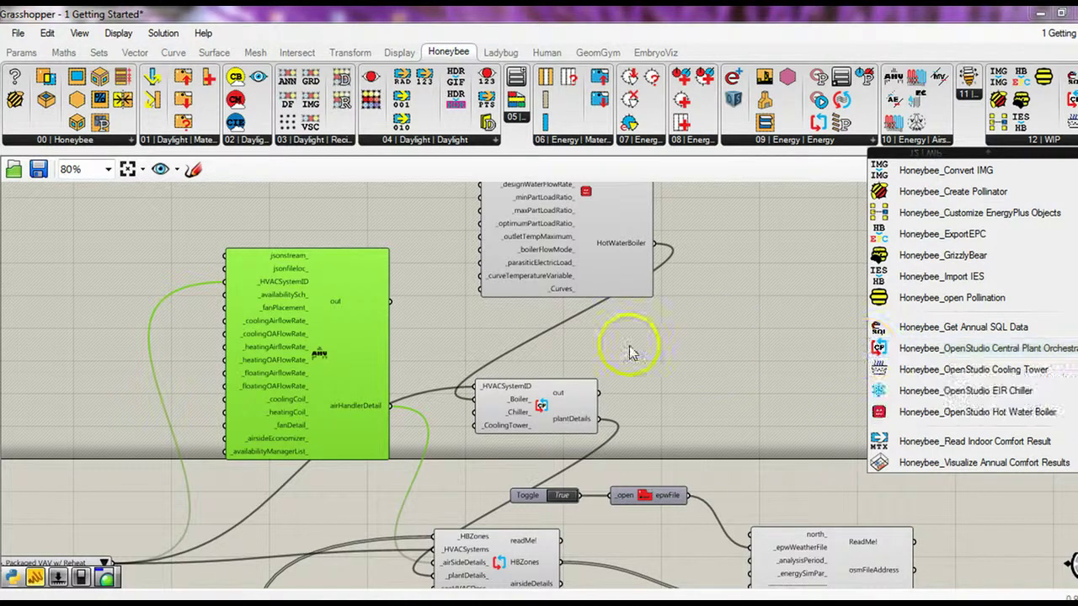
{"action": "left_click", "coordinate": [558, 332]}
{"action": "mouse_move", "coordinate": [420, 360]}
{"action": "right_mouse_down"}
{"action": "mouse_move", "coordinate": [505, 294]}
{"action": "mouse_move", "coordinate": [569, 286]}
{"action": "right_mouse_up"}
{"action": "left_click_drag", "start_coordinate": [118, 454], "coordinate": [173, 437]}
{"action": "right_click_drag", "start_coordinate": [137, 433], "coordinate": [159, 410]}
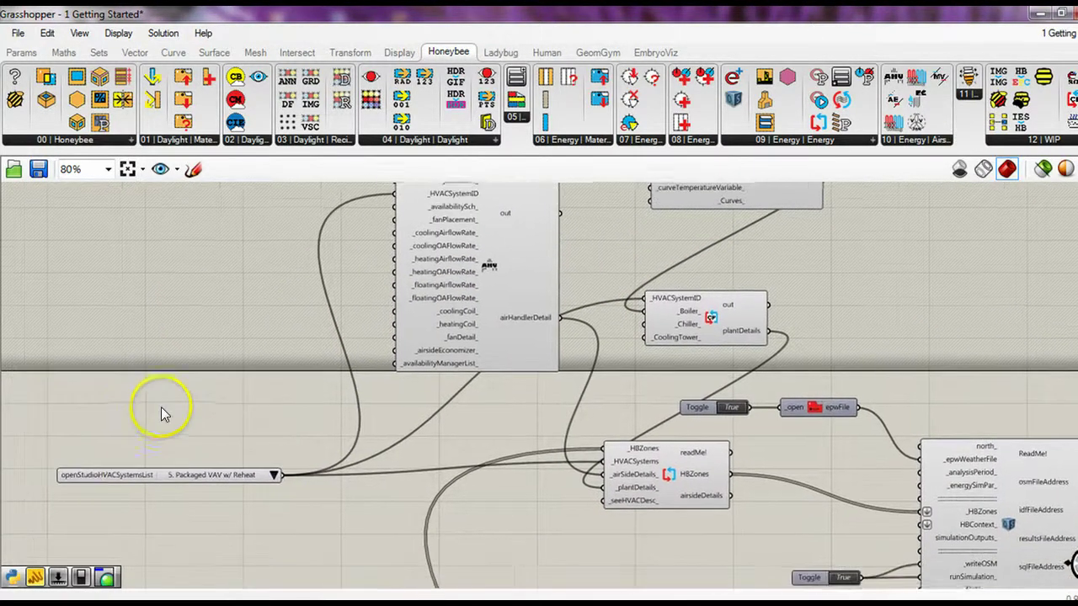
{"action": "left_click", "coordinate": [132, 475]}
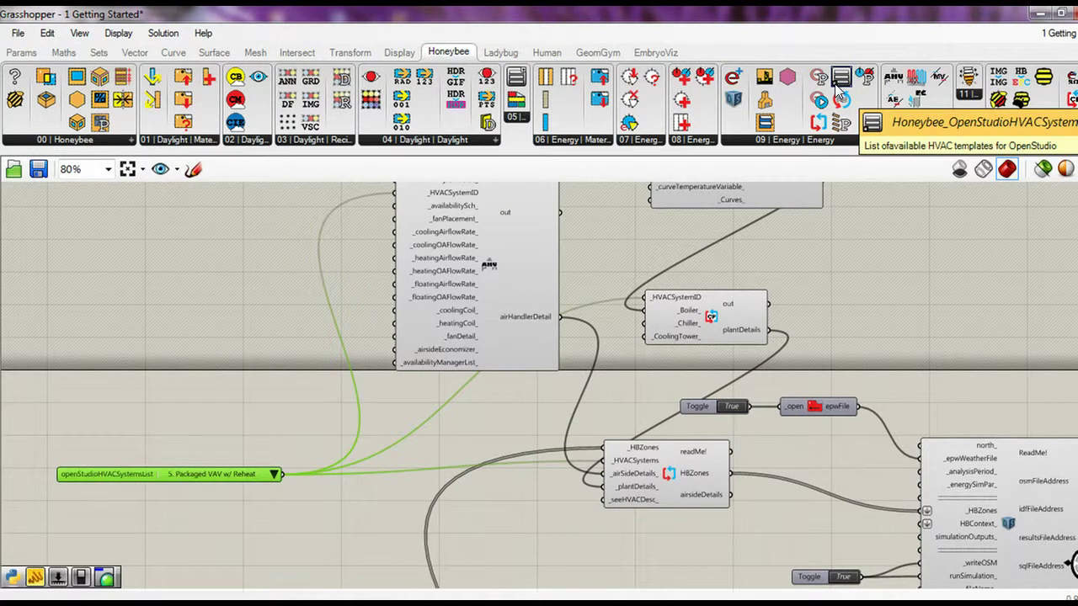
{"action": "left_click", "coordinate": [629, 346]}
{"action": "scroll", "coordinate": [633, 379], "scroll_direction": "down", "scroll_amount": 3}
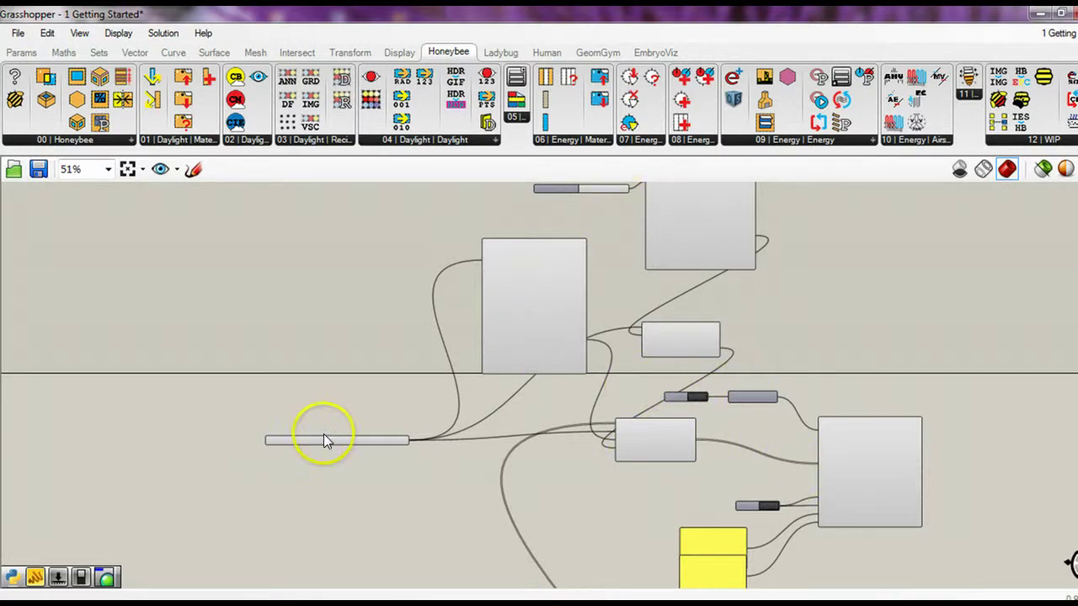
{"action": "right_click_drag", "start_coordinate": [397, 324], "coordinate": [364, 349]}
{"action": "mouse_move", "coordinate": [620, 328]}
{"action": "right_mouse_down"}
{"action": "mouse_move", "coordinate": [561, 357]}
{"action": "mouse_move", "coordinate": [542, 290]}
{"action": "mouse_move", "coordinate": [543, 374]}
{"action": "right_mouse_up"}
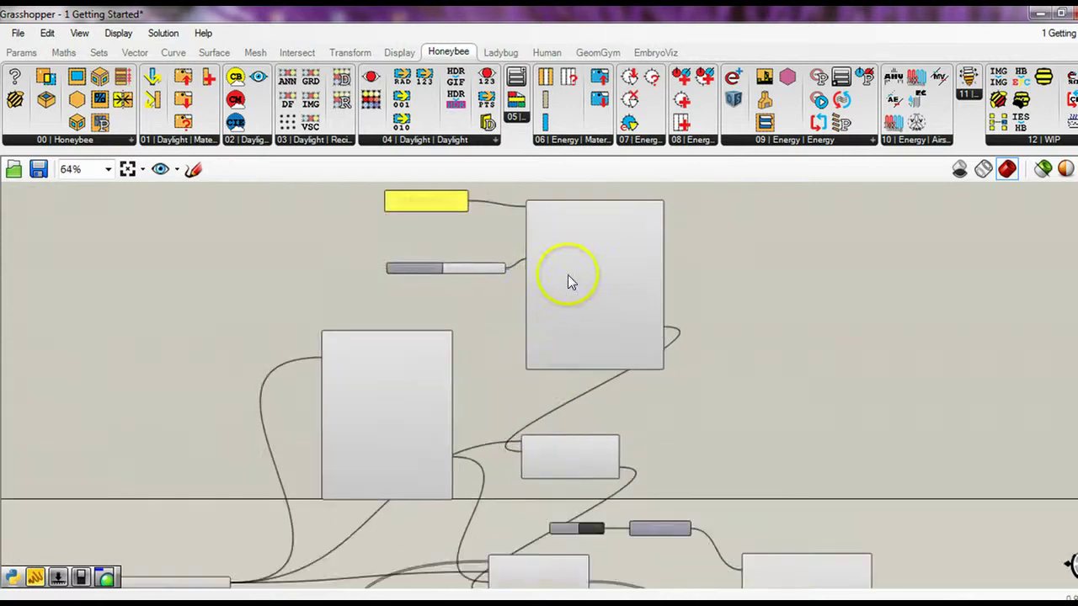
{"action": "left_click", "coordinate": [613, 286]}
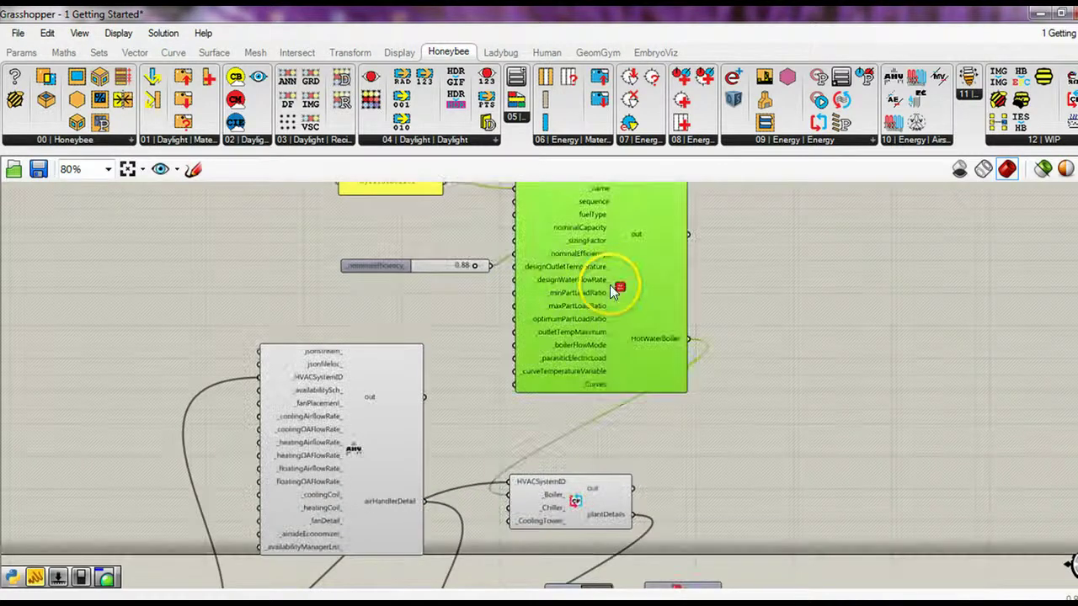
{"action": "left_click", "coordinate": [479, 427]}
{"action": "scroll", "coordinate": [484, 396], "scroll_direction": "down", "scroll_amount": 3}
{"action": "scroll", "coordinate": [514, 375], "scroll_direction": "up", "scroll_amount": 2}
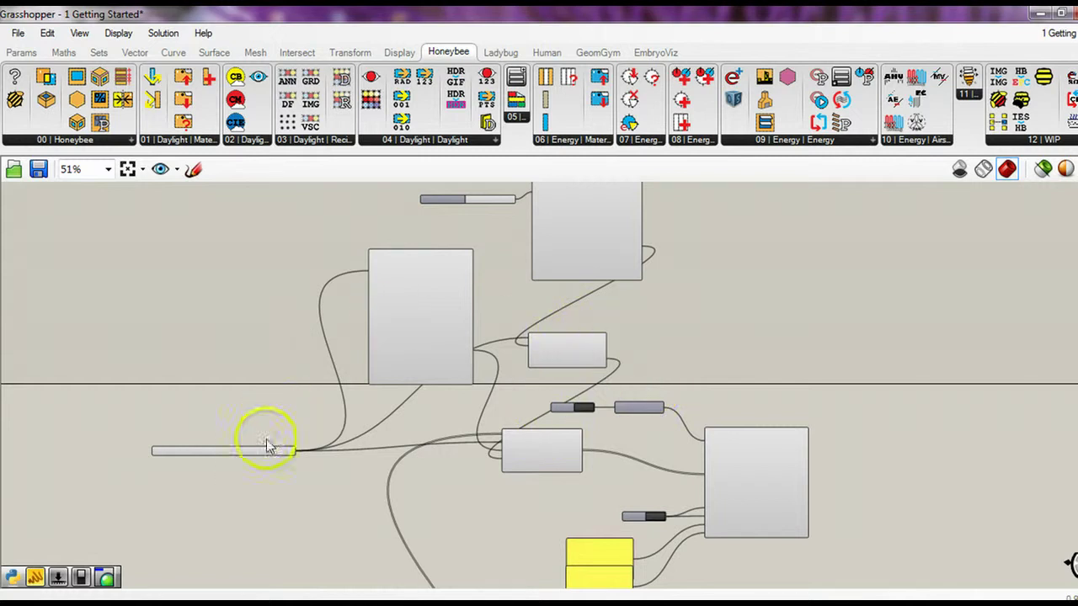
- Zoom out to frame the existing export component and its run toggles
{"action": "right_click_drag", "start_coordinate": [518, 278], "coordinate": [500, 361]}
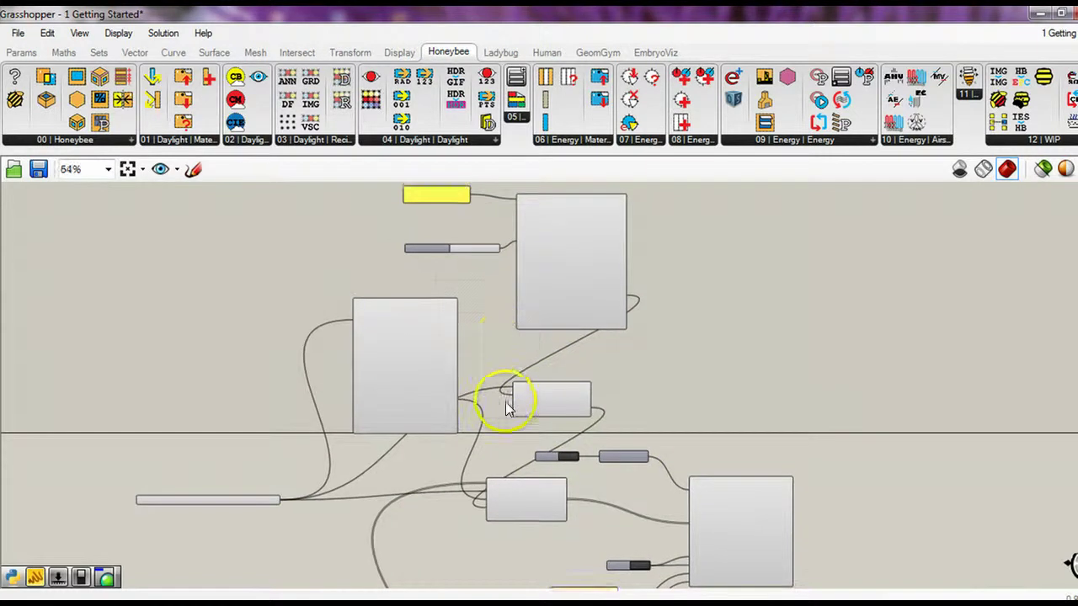
{"action": "scroll", "coordinate": [506, 402], "scroll_direction": "up", "scroll_amount": 2}
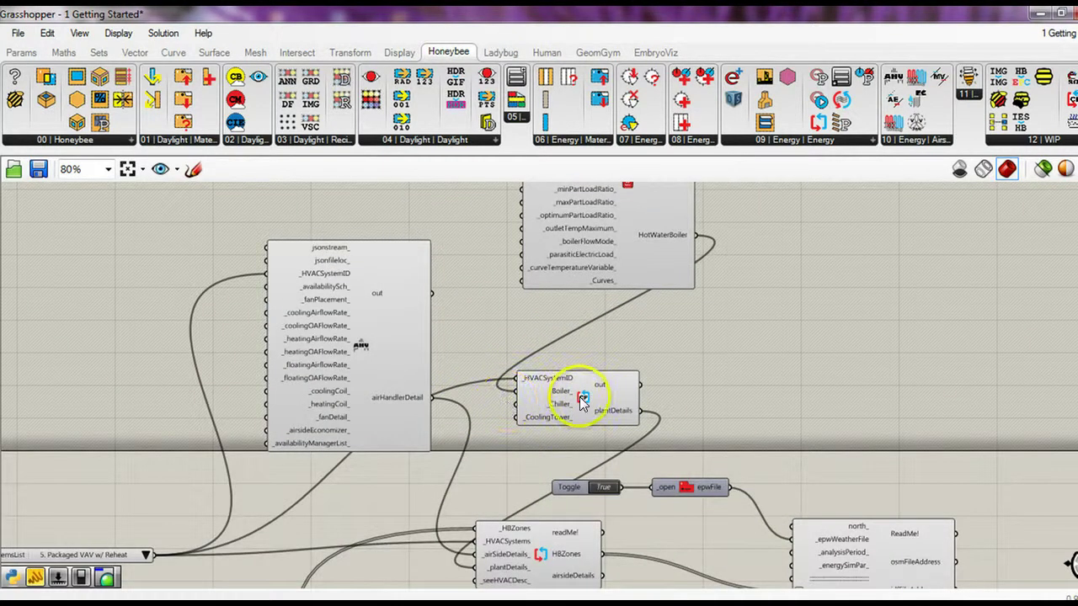
{"action": "right_click_drag", "start_coordinate": [395, 471], "coordinate": [371, 302]}
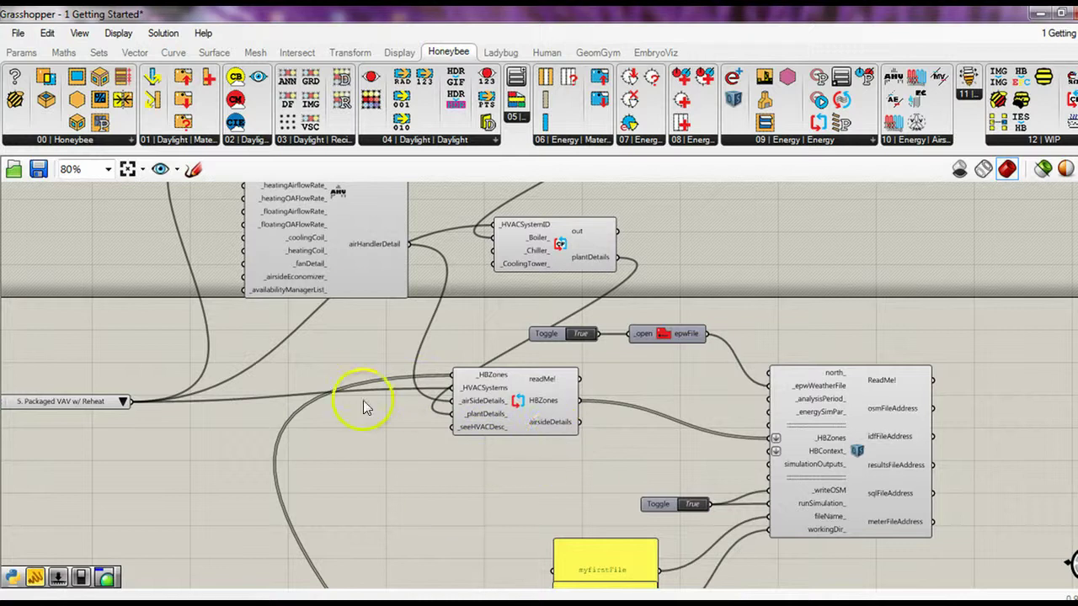
{"action": "scroll", "coordinate": [404, 392], "scroll_direction": "down", "scroll_amount": 3}
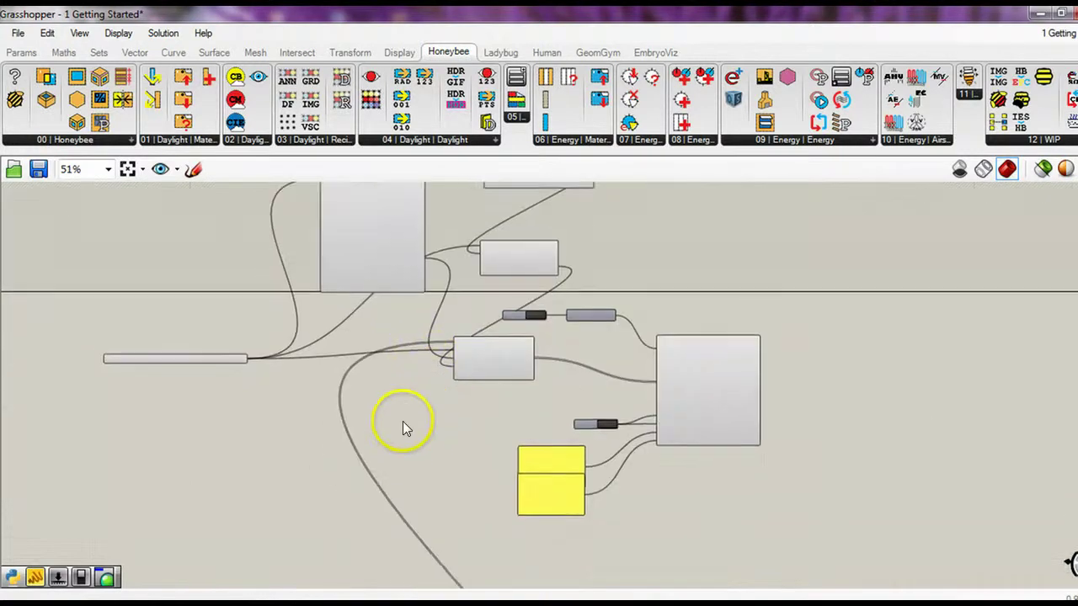
{"action": "scroll", "coordinate": [331, 514], "scroll_direction": "down", "scroll_amount": 8}
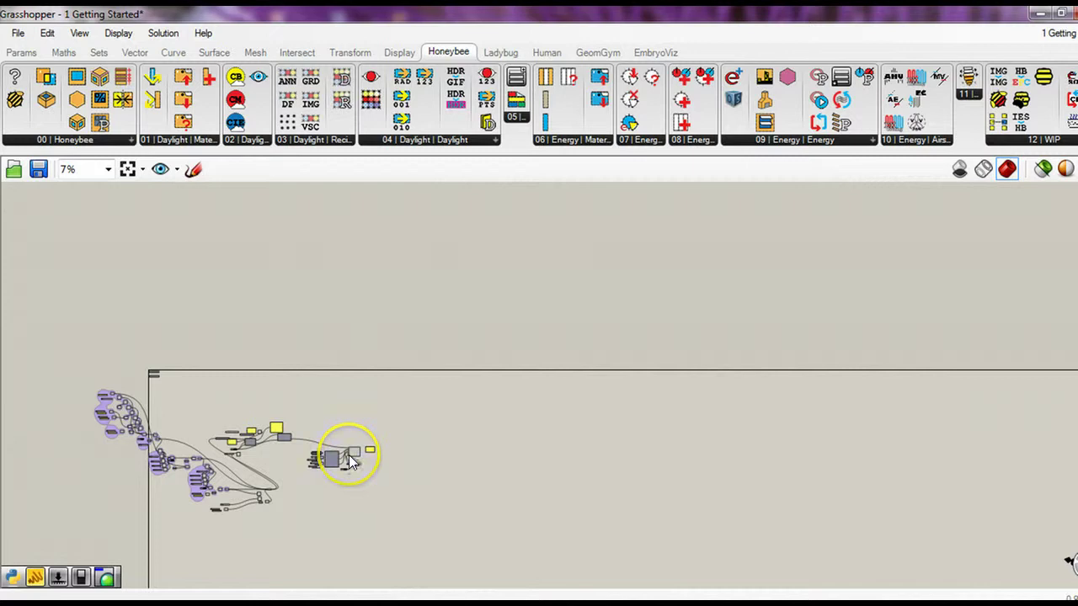
{"action": "scroll", "coordinate": [349, 459], "scroll_direction": "up", "scroll_amount": 2}
{"action": "scroll", "coordinate": [353, 459], "scroll_direction": "up", "scroll_amount": 3}
{"action": "scroll", "coordinate": [361, 459], "scroll_direction": "up", "scroll_amount": 2}
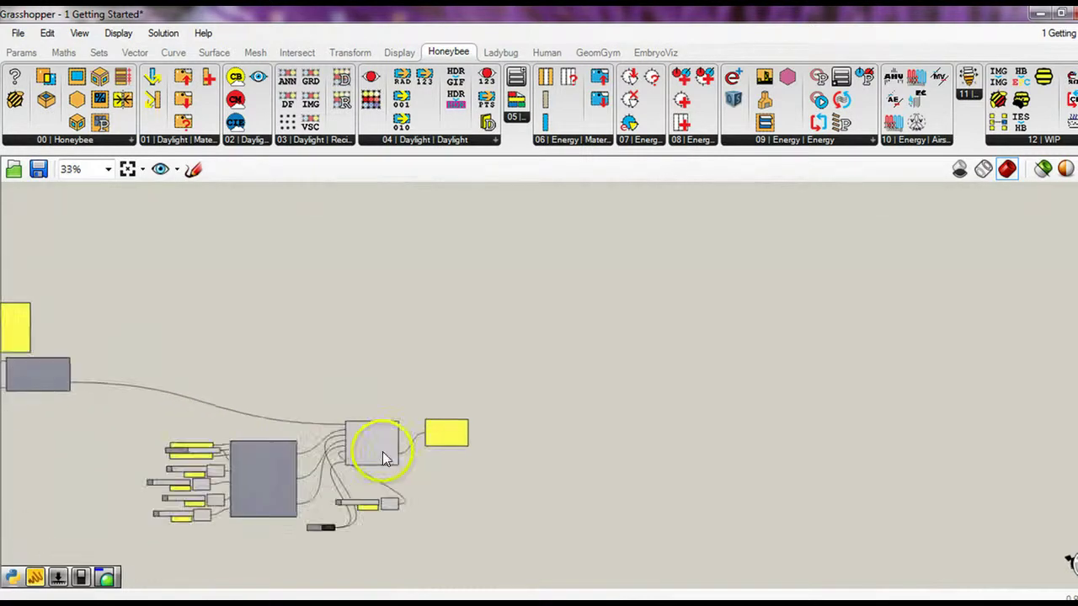
{"action": "scroll", "coordinate": [380, 441], "scroll_direction": "up", "scroll_amount": 1}
{"action": "scroll", "coordinate": [380, 437], "scroll_direction": "up", "scroll_amount": 3}
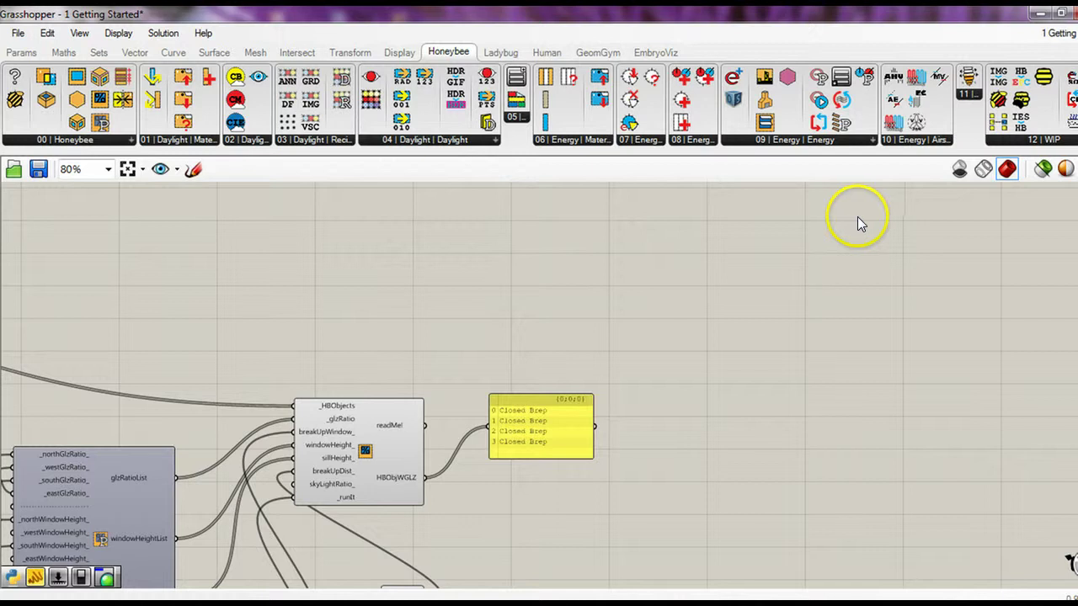
- Drop a new Export to OpenStudio component from the 09 | Energy panel onto empty canvas
{"action": "left_click_drag", "start_coordinate": [733, 99], "coordinate": [660, 362]}
{"action": "scroll", "coordinate": [660, 360], "scroll_direction": "down", "scroll_amount": 5}
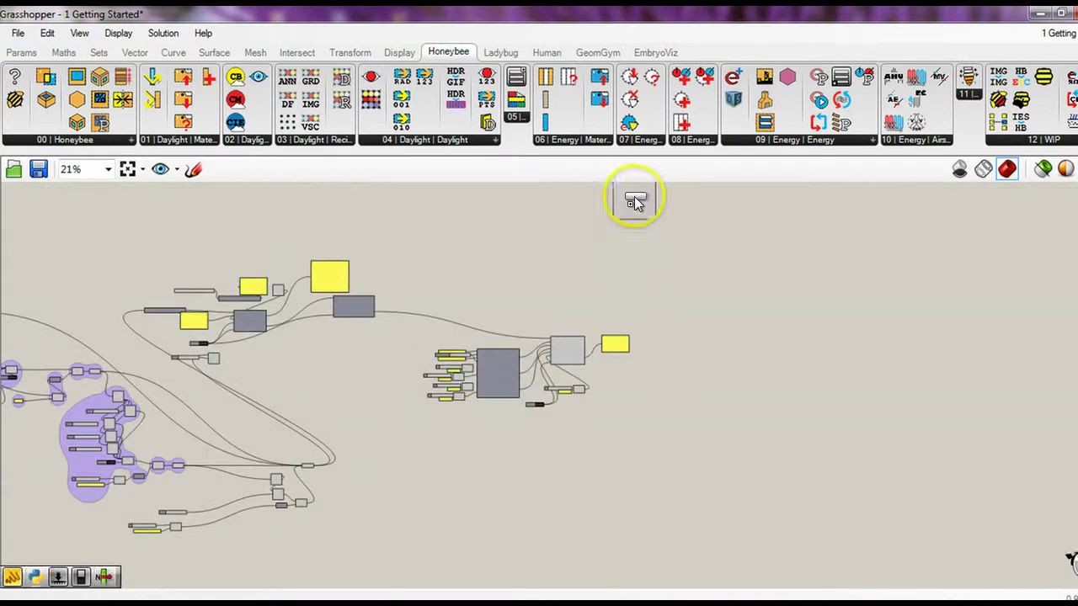
{"action": "left_click_drag", "start_coordinate": [634, 196], "coordinate": [634, 196]}
{"action": "scroll", "coordinate": [644, 337], "scroll_direction": "up", "scroll_amount": 5}
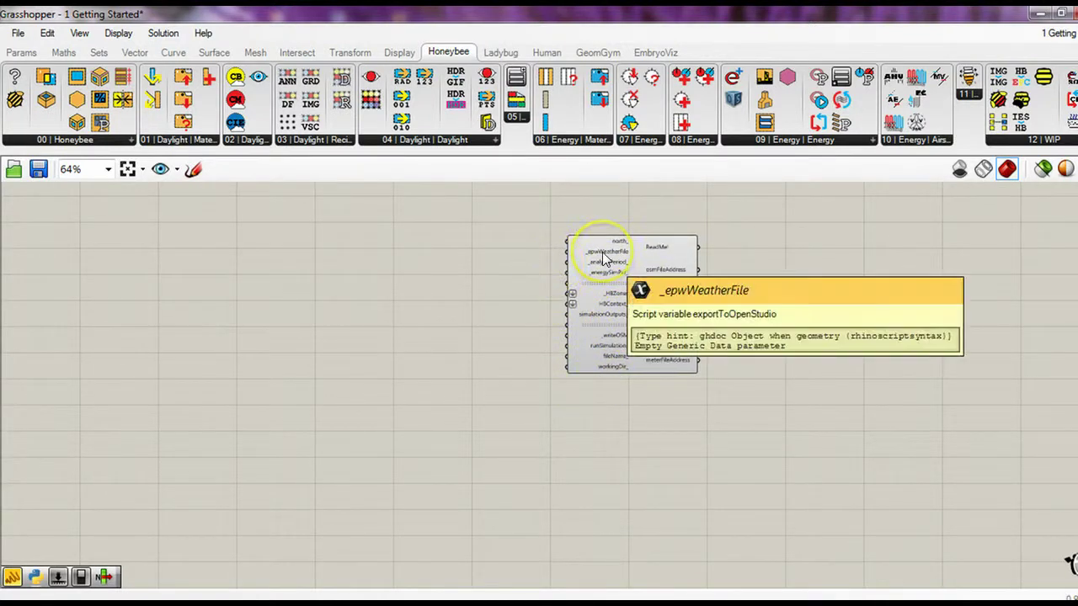
{"action": "scroll", "coordinate": [619, 244], "scroll_direction": "up", "scroll_amount": 1}
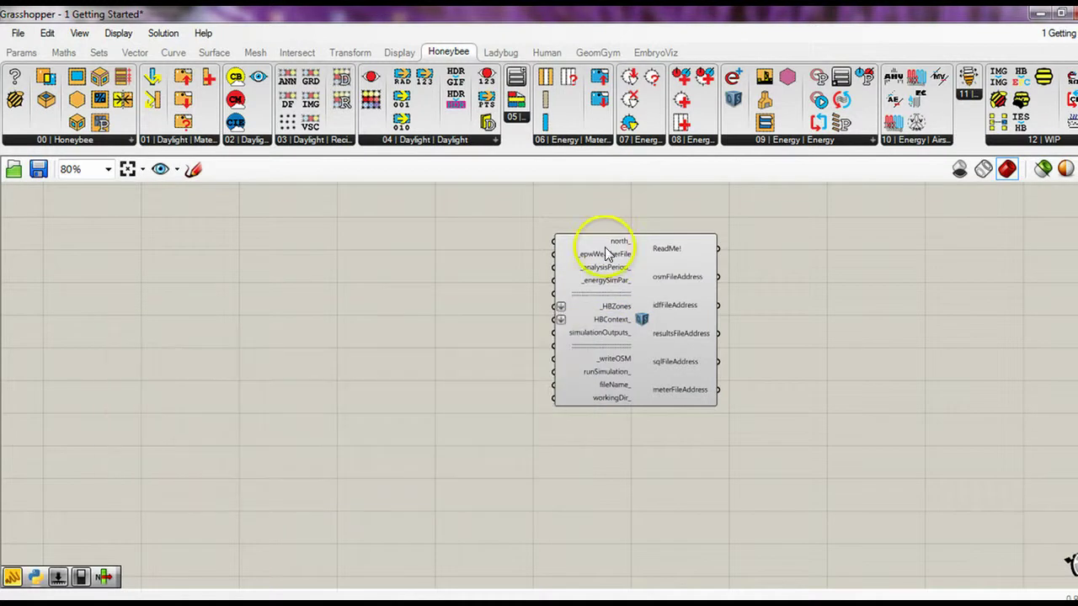
- Add an Open EPW Weather File component fed by a False Boolean Toggle on its _open input
{"action": "left_click", "coordinate": [500, 53]}
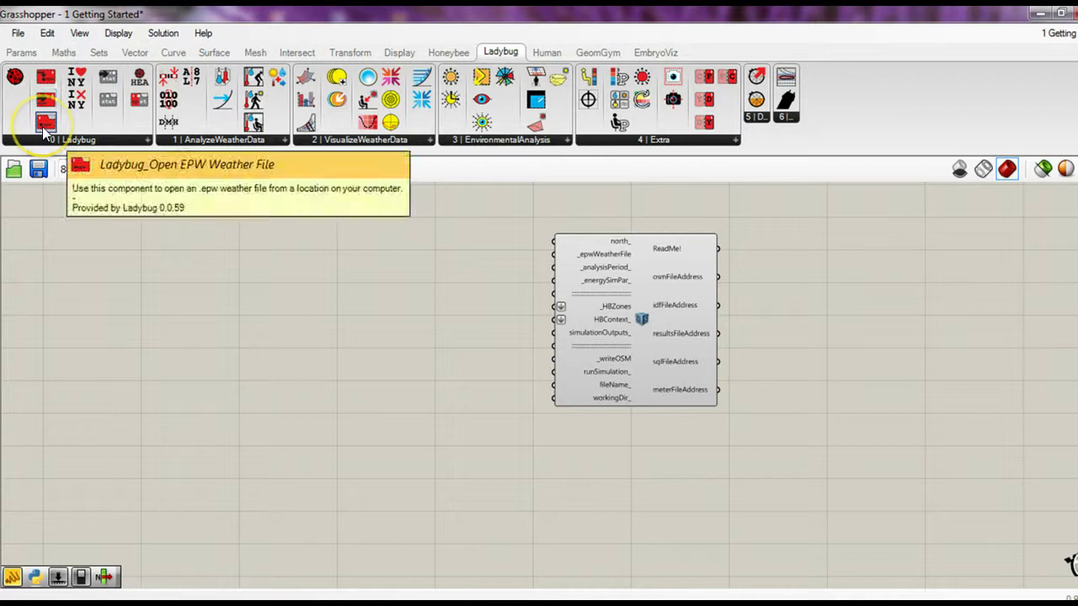
{"action": "left_click_drag", "start_coordinate": [46, 126], "coordinate": [546, 259]}
{"action": "double_click", "coordinate": [331, 212]}
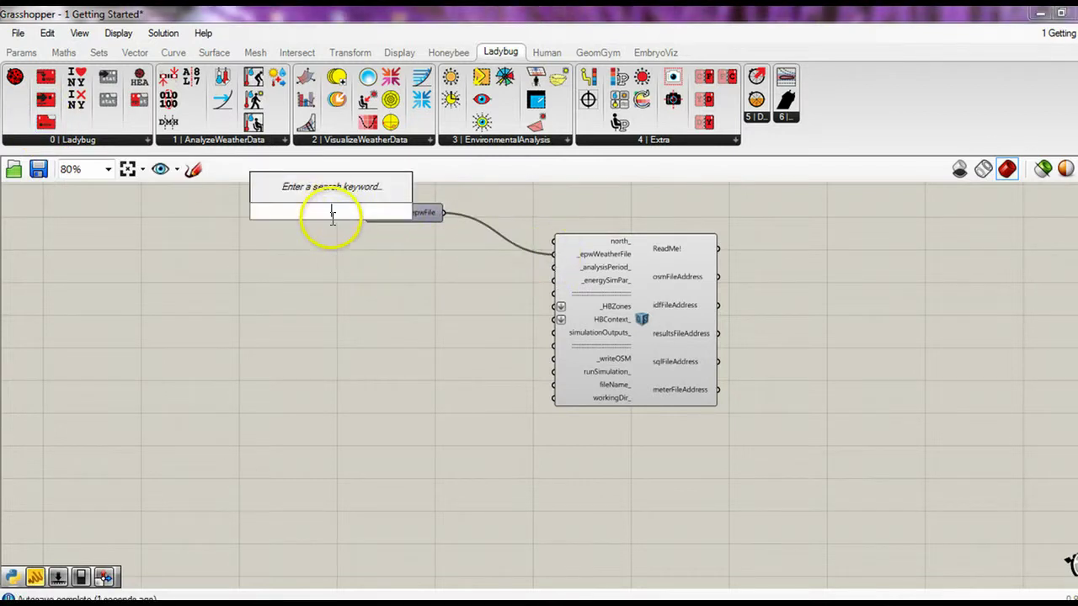
{"action": "type", "text": "toggle"}
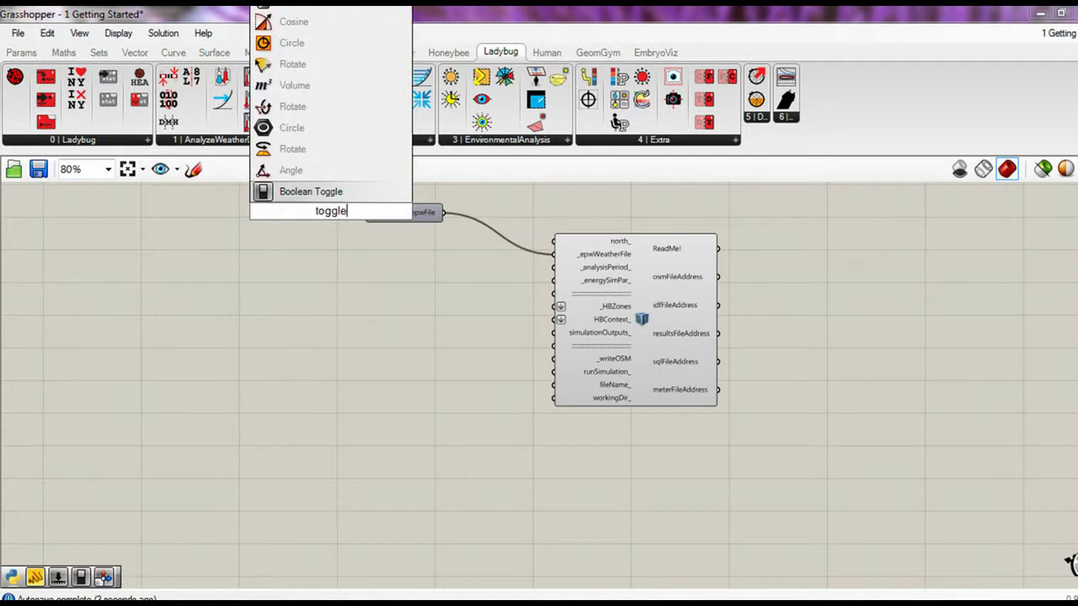
{"action": "key", "text": "Return"}
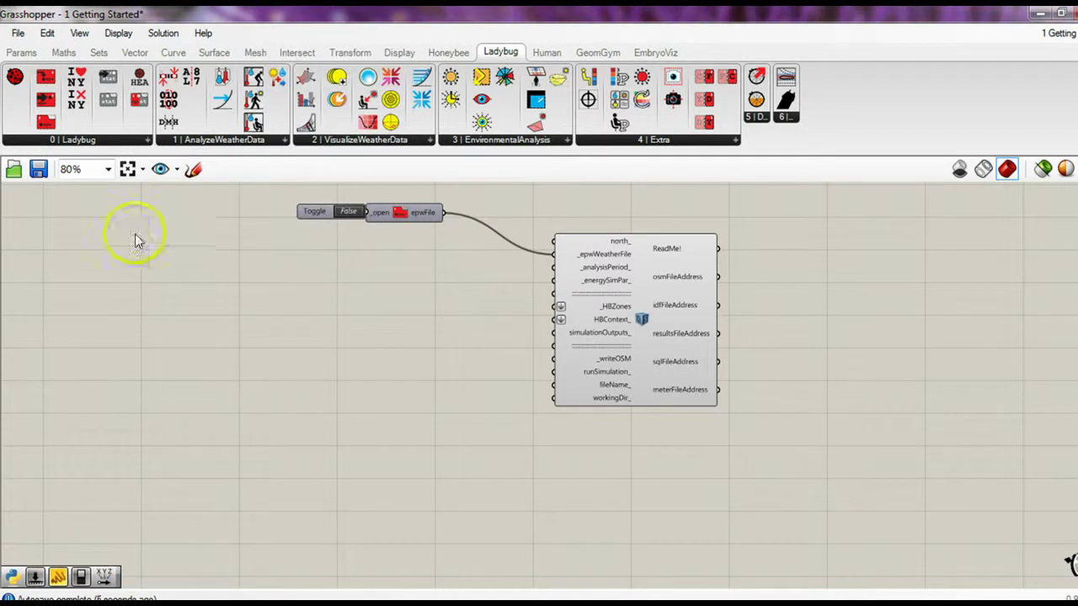
{"action": "mouse_move", "coordinate": [312, 212]}
{"action": "left_mouse_down"}
{"action": "mouse_move", "coordinate": [253, 208]}
{"action": "mouse_move", "coordinate": [365, 212]}
{"action": "left_mouse_up"}
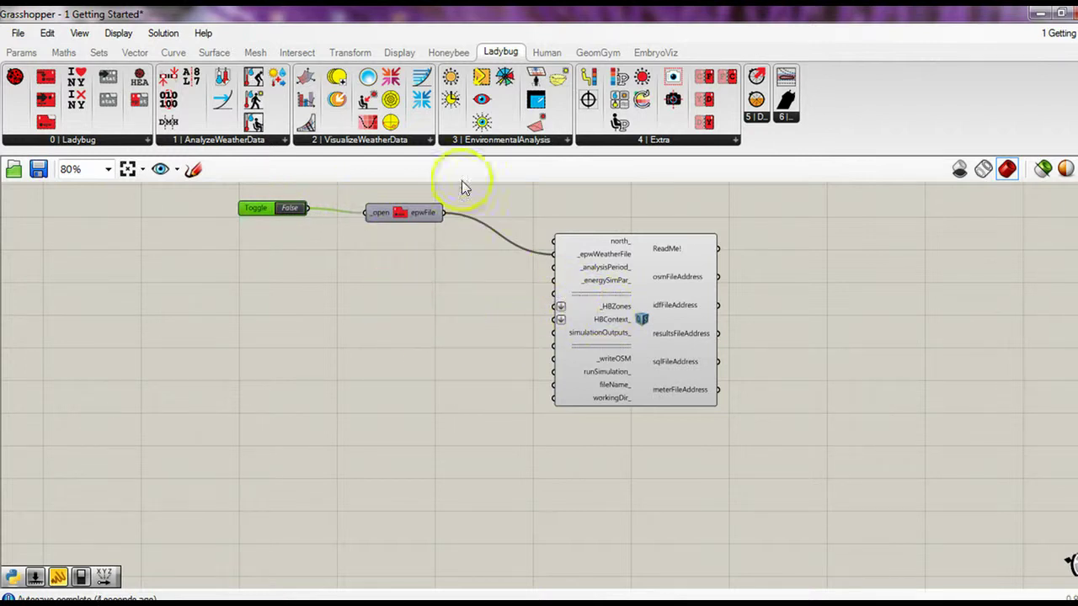
- Place an OpenStudio Systems HVAC component beside the weather setup
{"action": "left_click", "coordinate": [449, 54]}
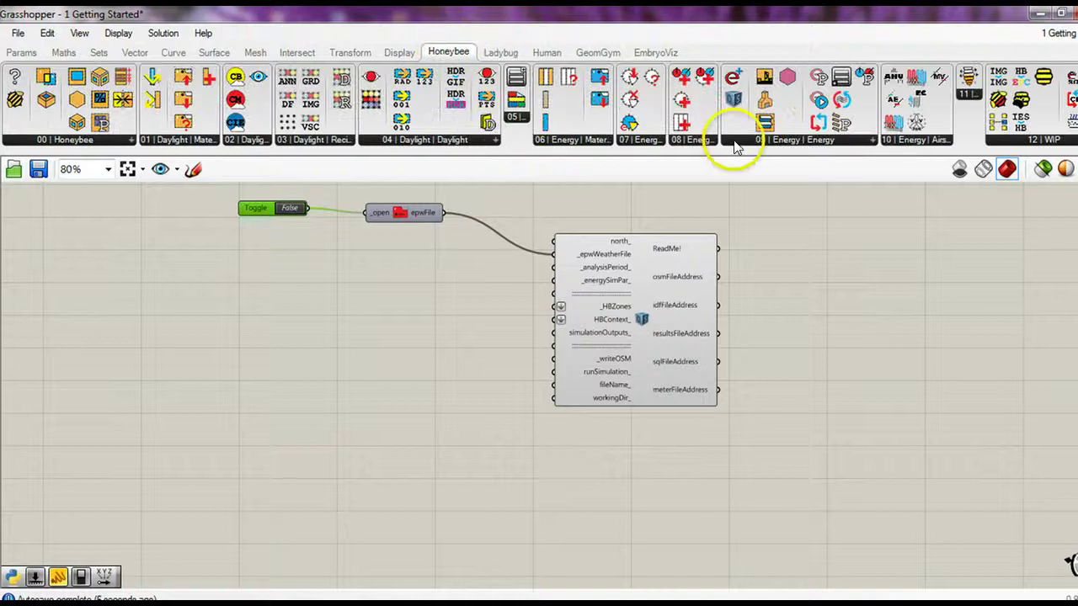
{"action": "left_click_drag", "start_coordinate": [817, 120], "coordinate": [350, 271]}
{"action": "left_click_drag", "start_coordinate": [249, 266], "coordinate": [250, 266]}
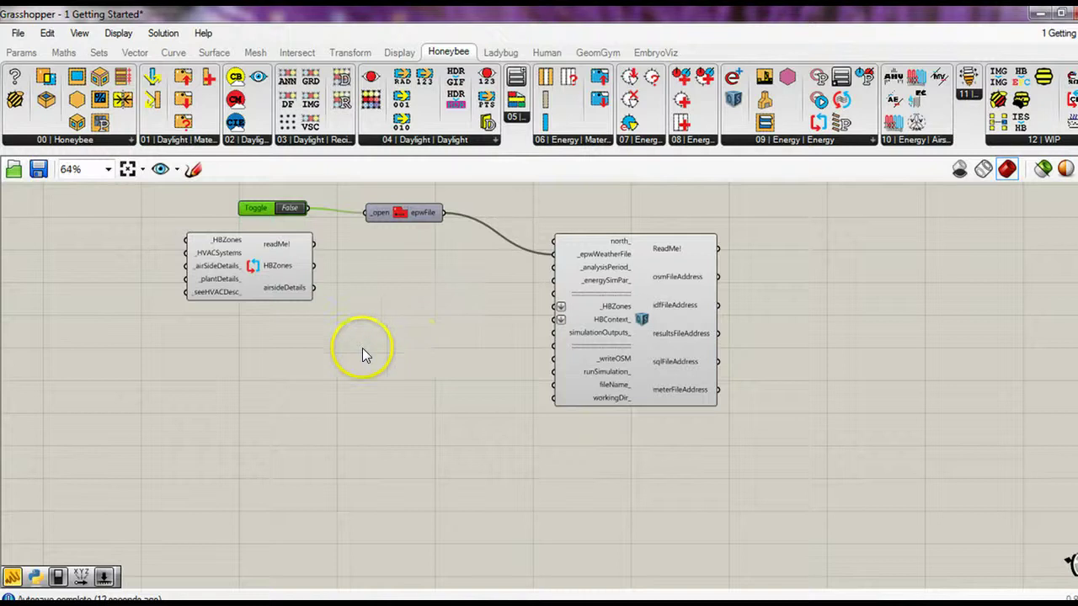
{"action": "scroll", "coordinate": [362, 352], "scroll_direction": "down", "scroll_amount": 5}
{"action": "scroll", "coordinate": [390, 399], "scroll_direction": "up", "scroll_amount": 4}
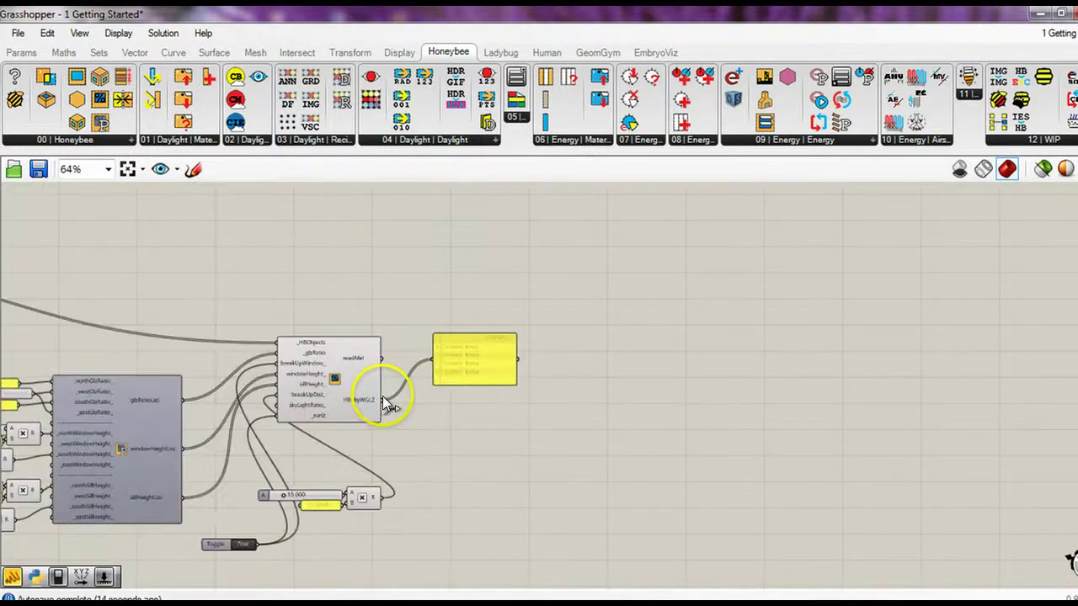
- Move the glazingCreator wire from _HVACSystems to _HBZones and add a PTAC | Residential systems list
{"action": "mouse_move", "coordinate": [389, 400]}
{"action": "left_mouse_down"}
{"action": "mouse_move", "coordinate": [236, 147]}
{"action": "mouse_move", "coordinate": [130, 261]}
{"action": "mouse_move", "coordinate": [169, 263]}
{"action": "left_mouse_up"}
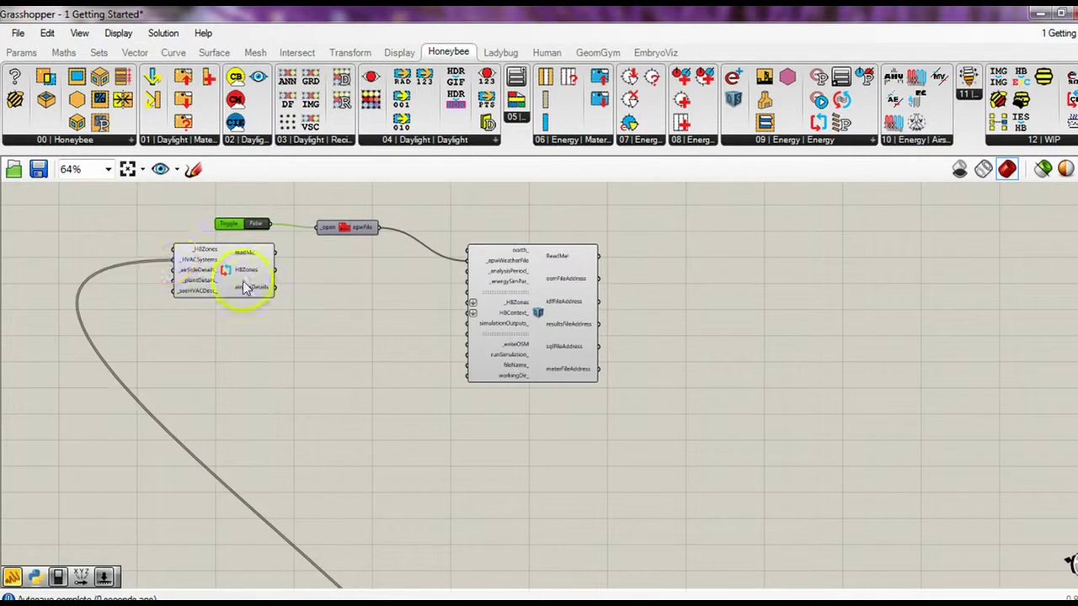
{"action": "right_click", "coordinate": [181, 266]}
{"action": "mouse_move", "coordinate": [236, 236]}
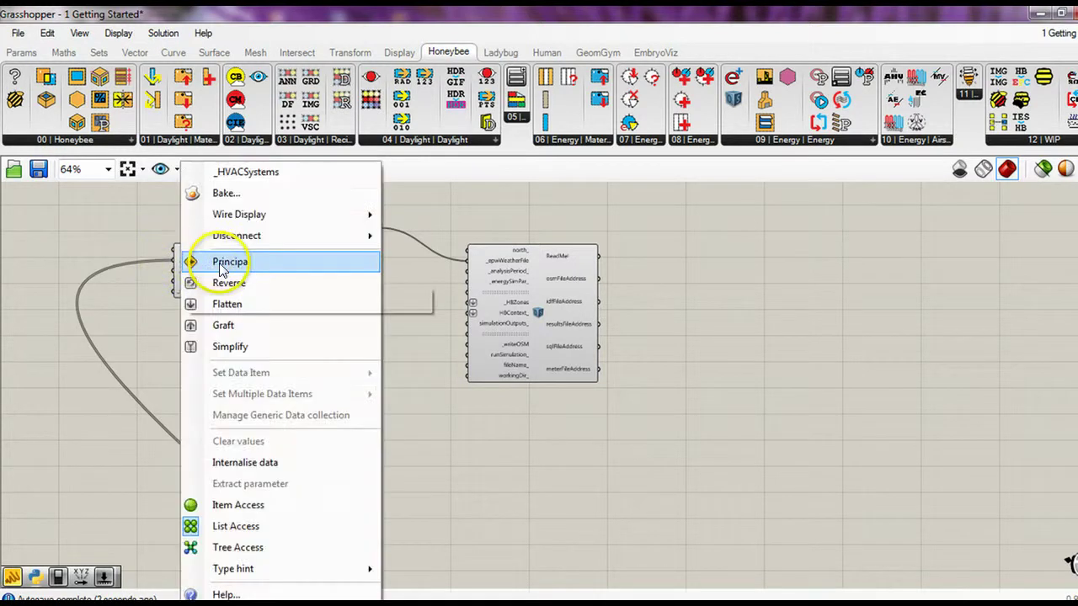
{"action": "left_click", "coordinate": [404, 242]}
{"action": "right_click_drag", "start_coordinate": [272, 431], "coordinate": [283, 253]}
{"action": "right_click_drag", "start_coordinate": [376, 515], "coordinate": [369, 434]}
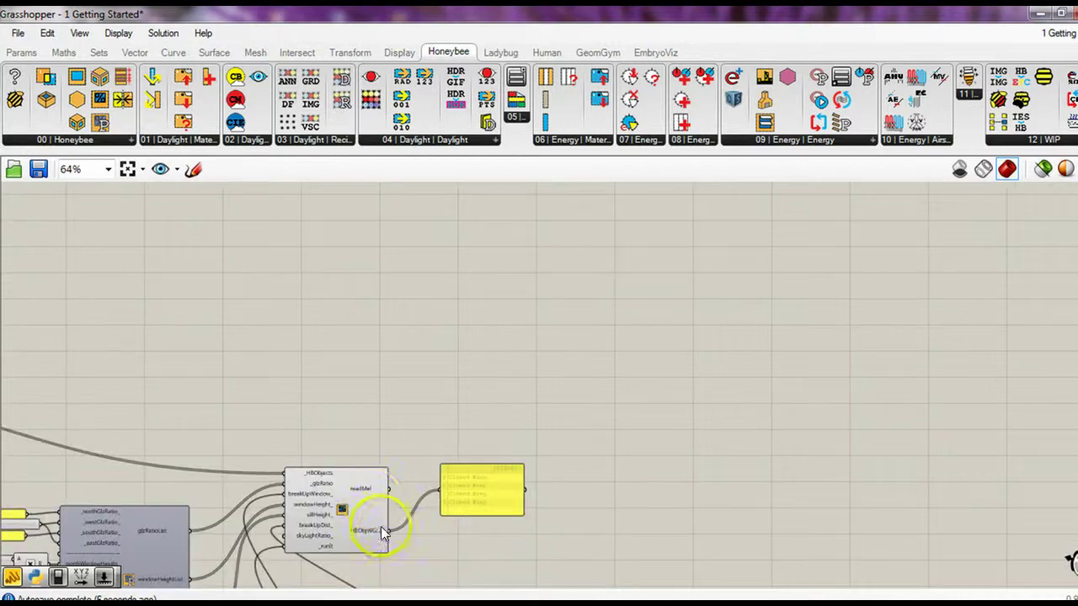
{"action": "left_click_drag", "start_coordinate": [388, 527], "coordinate": [138, 327]}
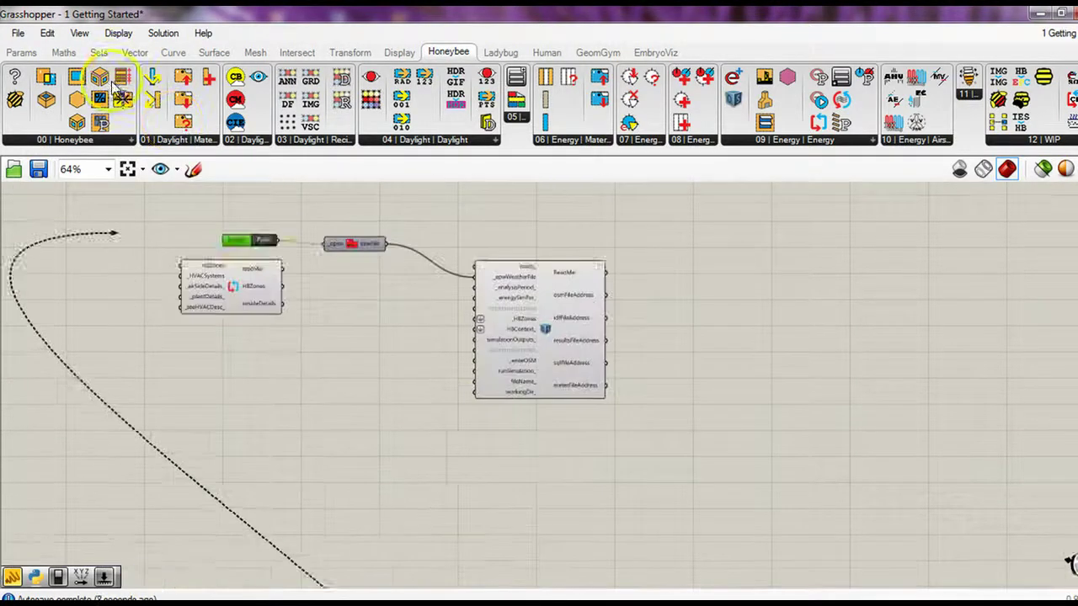
{"action": "left_click_drag", "start_coordinate": [139, 326], "coordinate": [181, 352]}
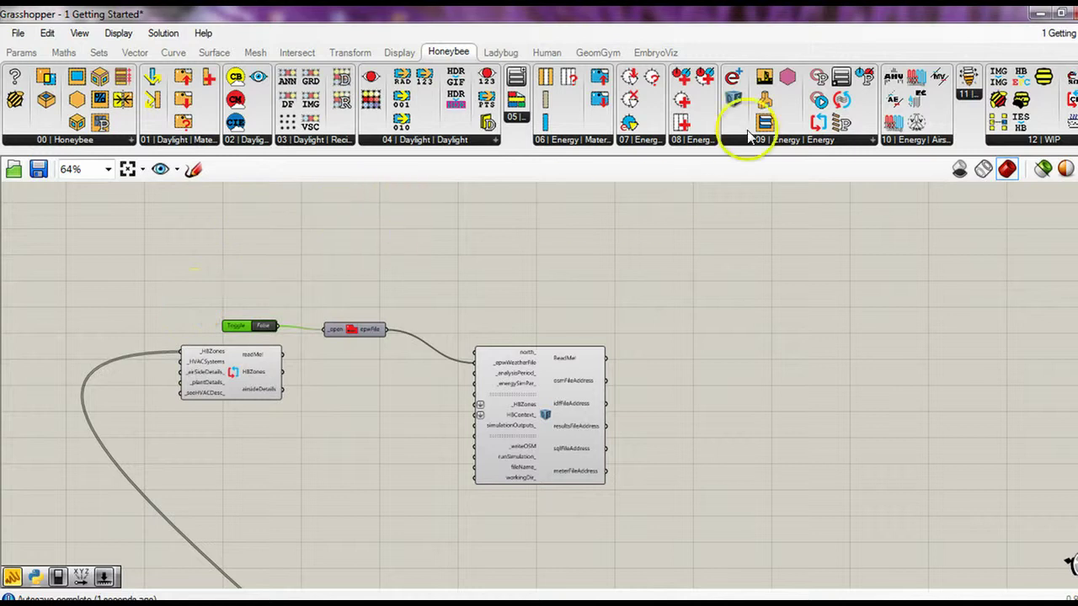
{"action": "left_click", "coordinate": [838, 84]}
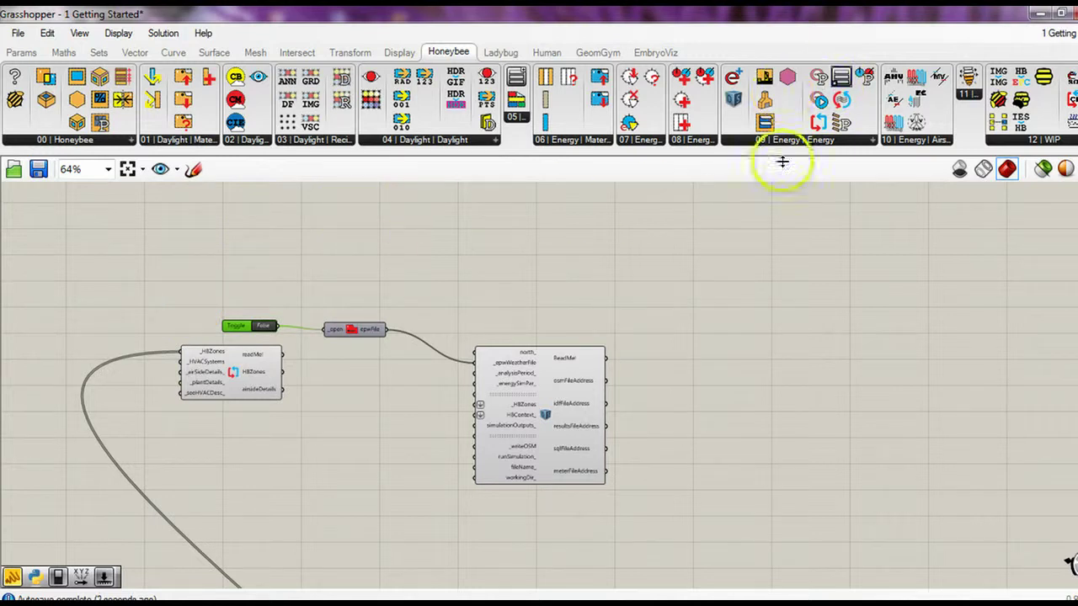
{"action": "left_click", "coordinate": [96, 325]}
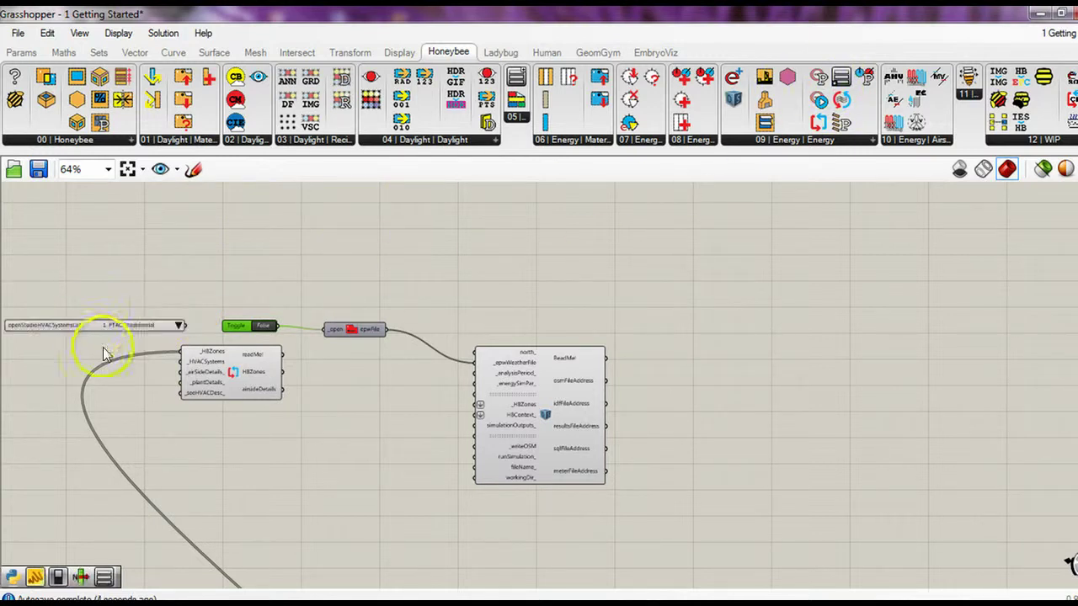
- Wire the PTAC | Residential list into _HVACSystems and the HVAC HBZones output into the export's _HBZones
{"action": "left_click", "coordinate": [223, 379]}
{"action": "scroll", "coordinate": [243, 389], "scroll_direction": "up", "scroll_amount": 2}
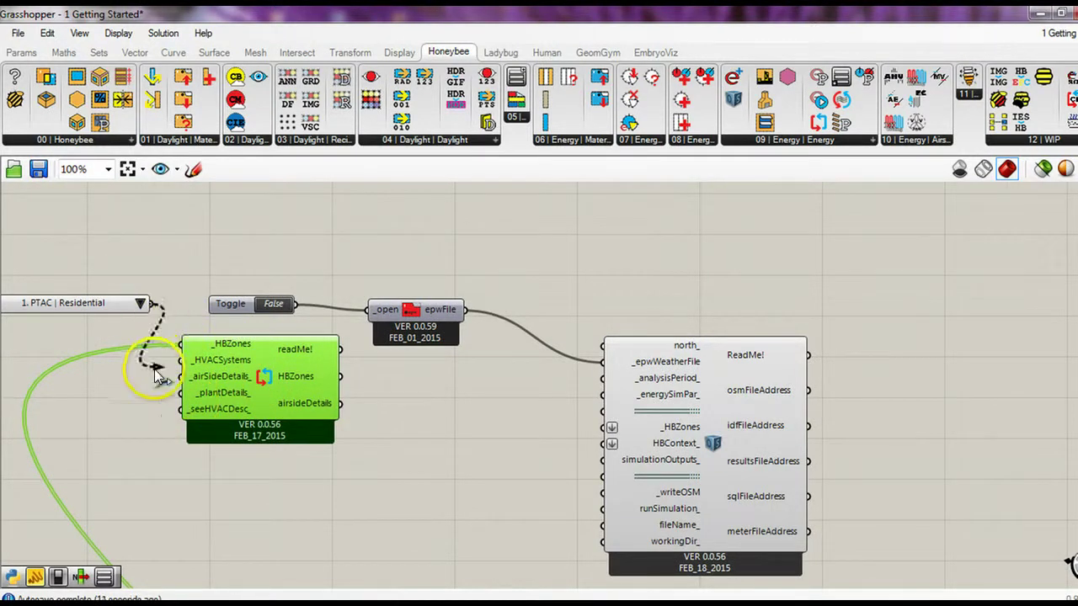
{"action": "left_click_drag", "start_coordinate": [155, 374], "coordinate": [175, 365]}
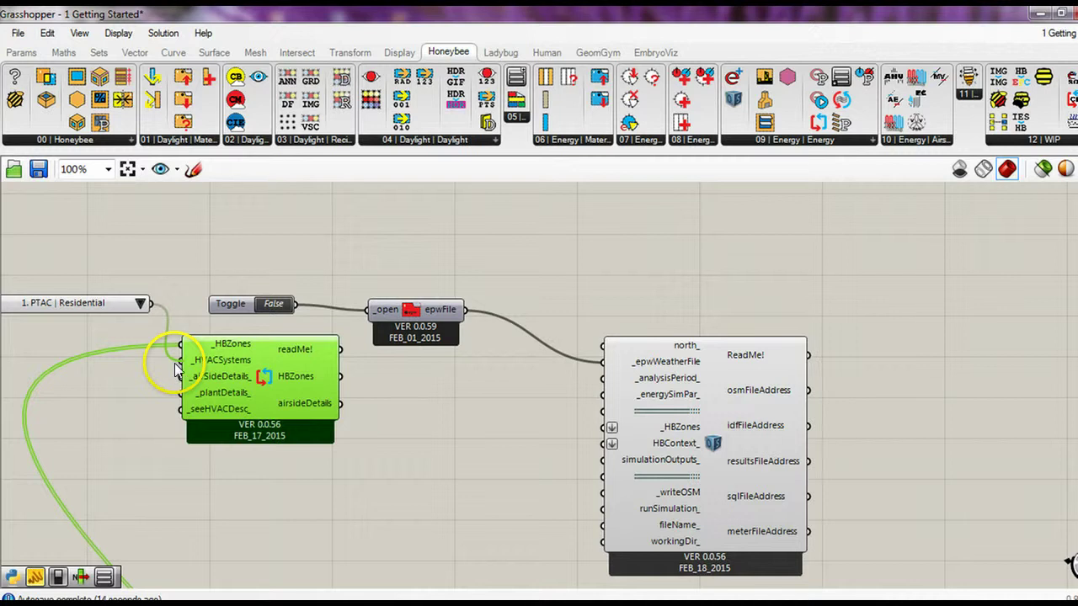
{"action": "right_click_drag", "start_coordinate": [313, 481], "coordinate": [503, 463]}
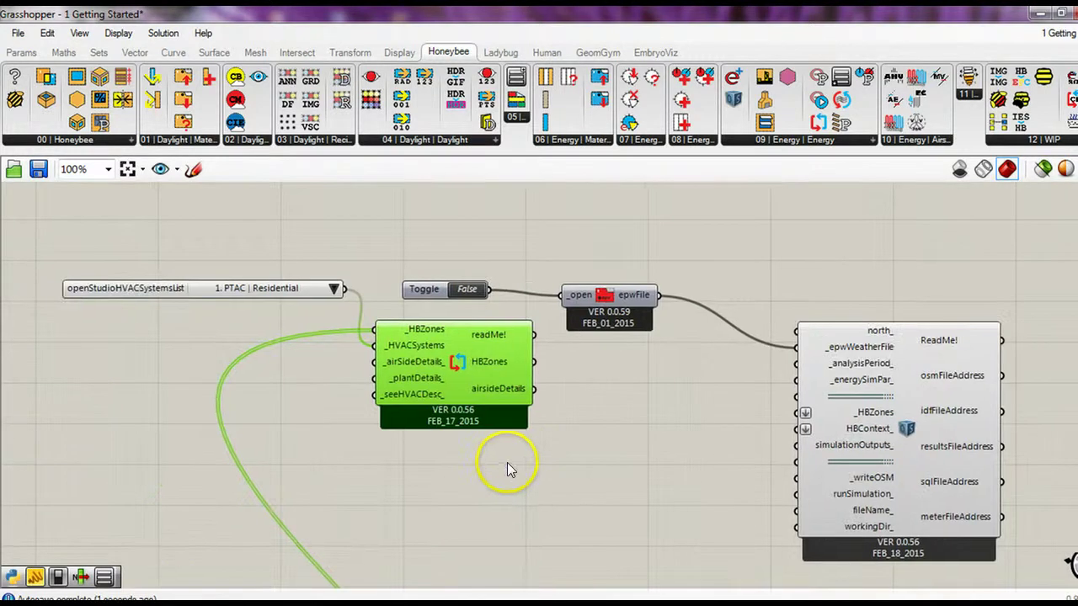
{"action": "left_click", "coordinate": [334, 288]}
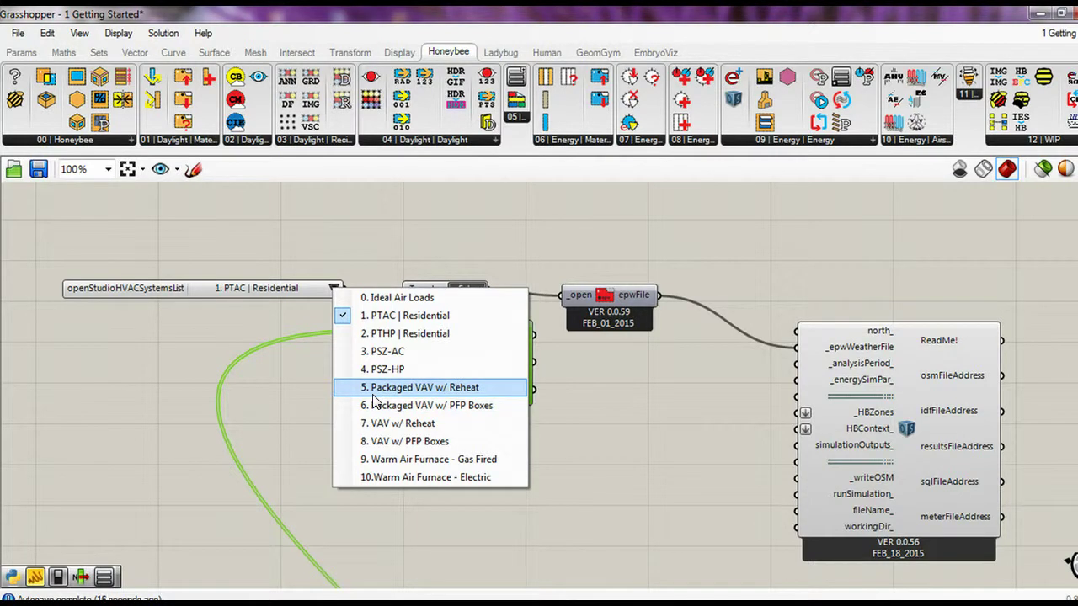
{"action": "left_click", "coordinate": [163, 312]}
{"action": "mouse_move", "coordinate": [142, 288]}
{"action": "left_mouse_down"}
{"action": "mouse_move", "coordinate": [102, 325]}
{"action": "mouse_move", "coordinate": [106, 305]}
{"action": "left_mouse_up"}
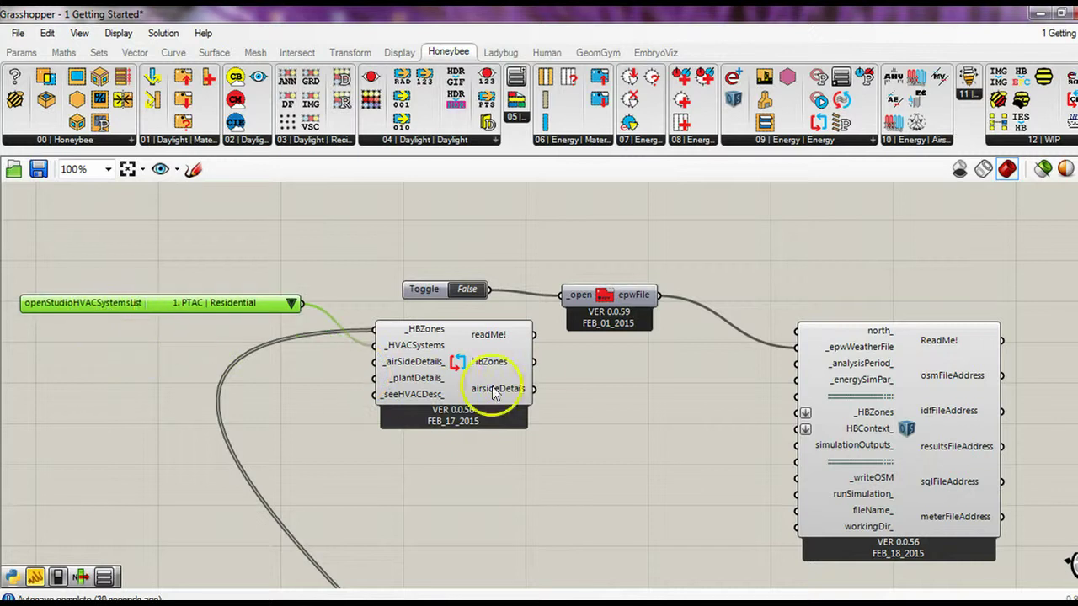
{"action": "left_click_drag", "start_coordinate": [532, 361], "coordinate": [796, 412]}
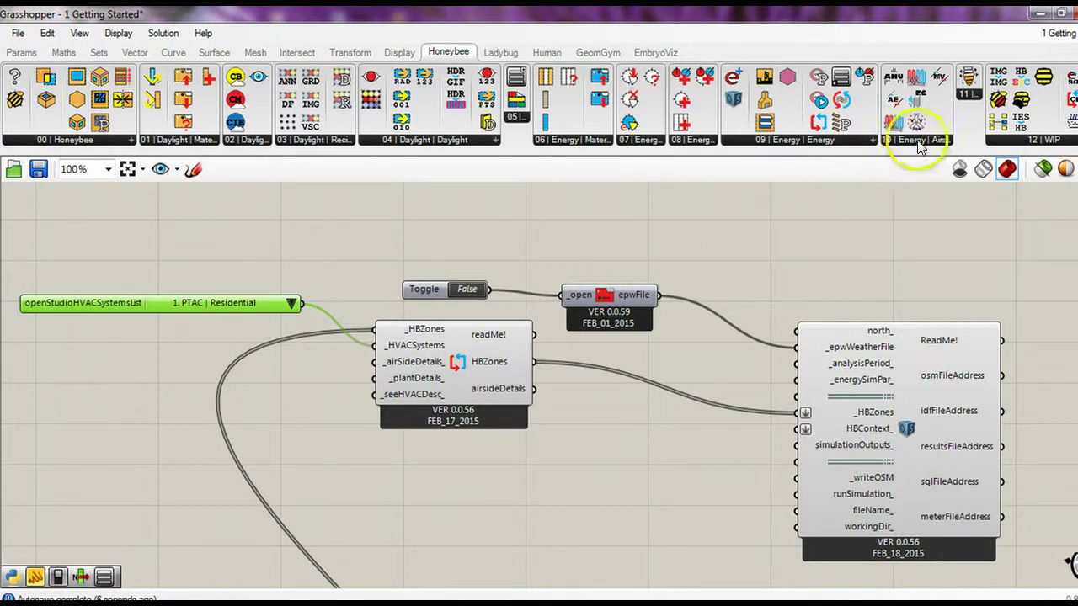
- Place an Air Handler Detail component from the Airside panel above the HVAC component
{"action": "mouse_move", "coordinate": [916, 79]}
{"action": "left_mouse_down"}
{"action": "mouse_move", "coordinate": [545, 212]}
{"action": "mouse_move", "coordinate": [320, 194]}
{"action": "left_mouse_up"}
{"action": "right_click_drag", "start_coordinate": [335, 206], "coordinate": [352, 350]}
{"action": "left_click_drag", "start_coordinate": [342, 339], "coordinate": [350, 216]}
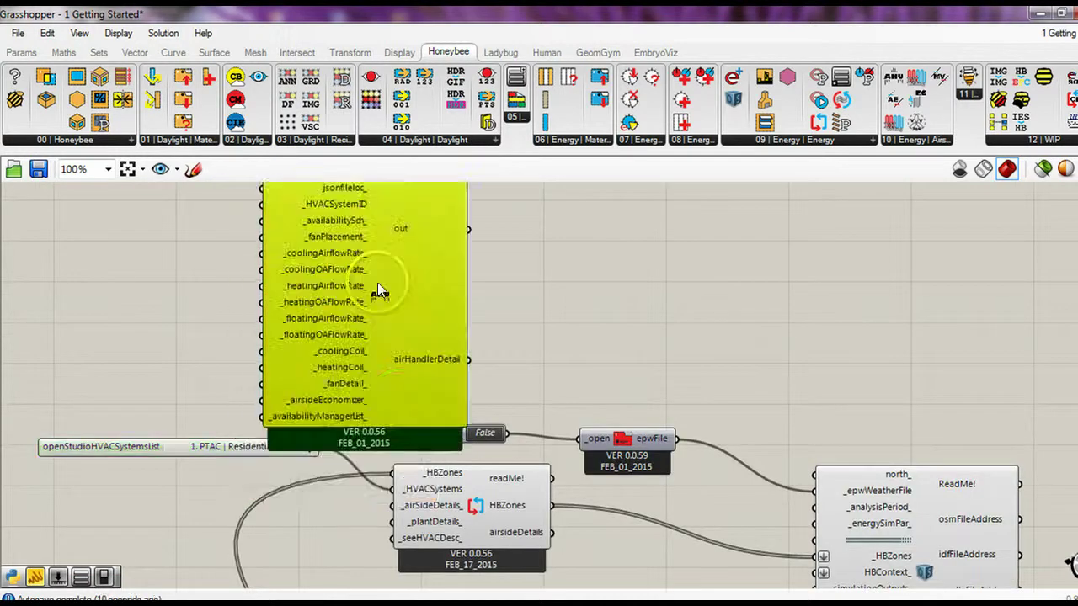
{"action": "right_click_drag", "start_coordinate": [506, 267], "coordinate": [550, 325]}
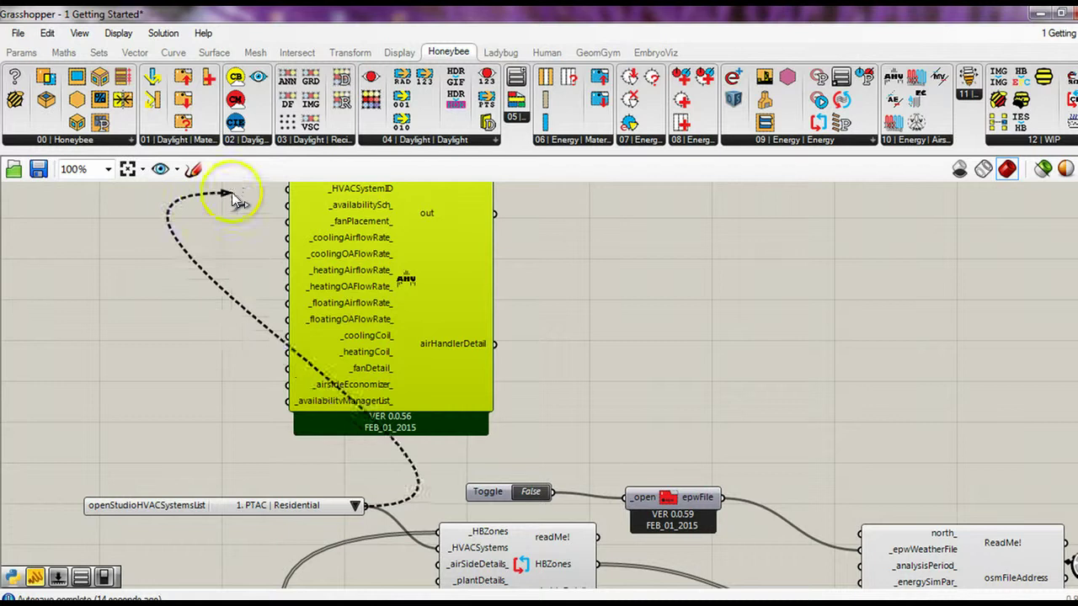
- Wire the HVAC systems list into _HVACSystemID and choose 5. Packaged VAV w/ Reheat
{"action": "left_click_drag", "start_coordinate": [367, 505], "coordinate": [288, 189]}
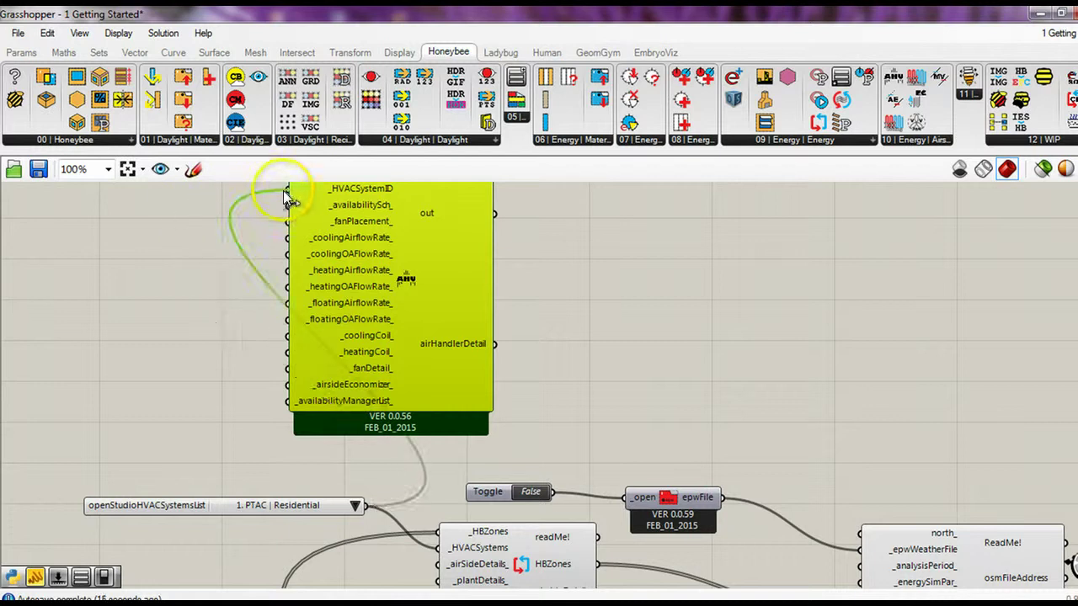
{"action": "left_click", "coordinate": [355, 505]}
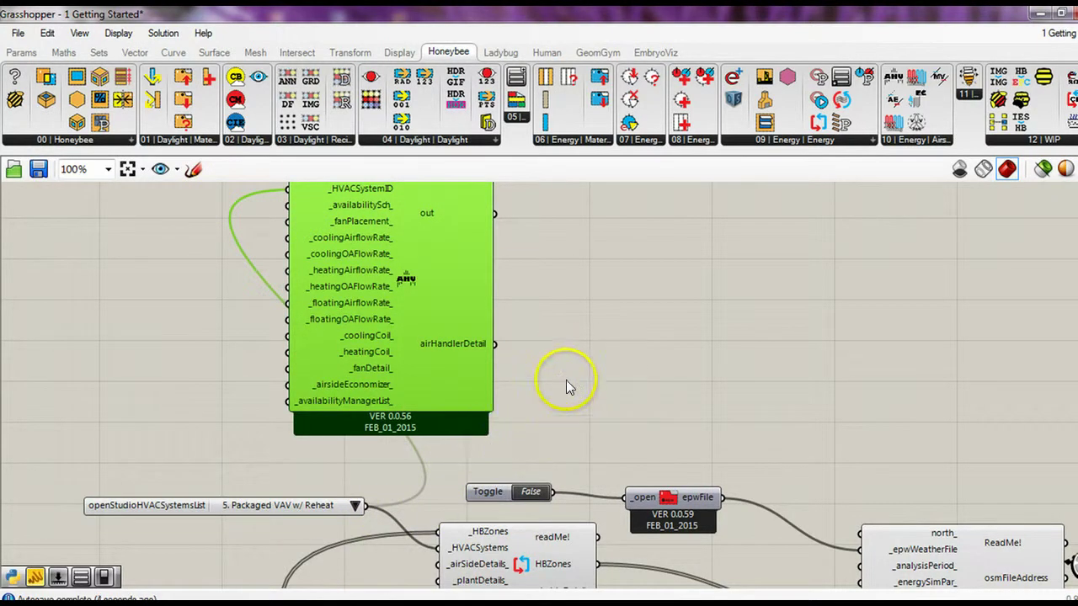
{"action": "right_click_drag", "start_coordinate": [631, 313], "coordinate": [606, 319]}
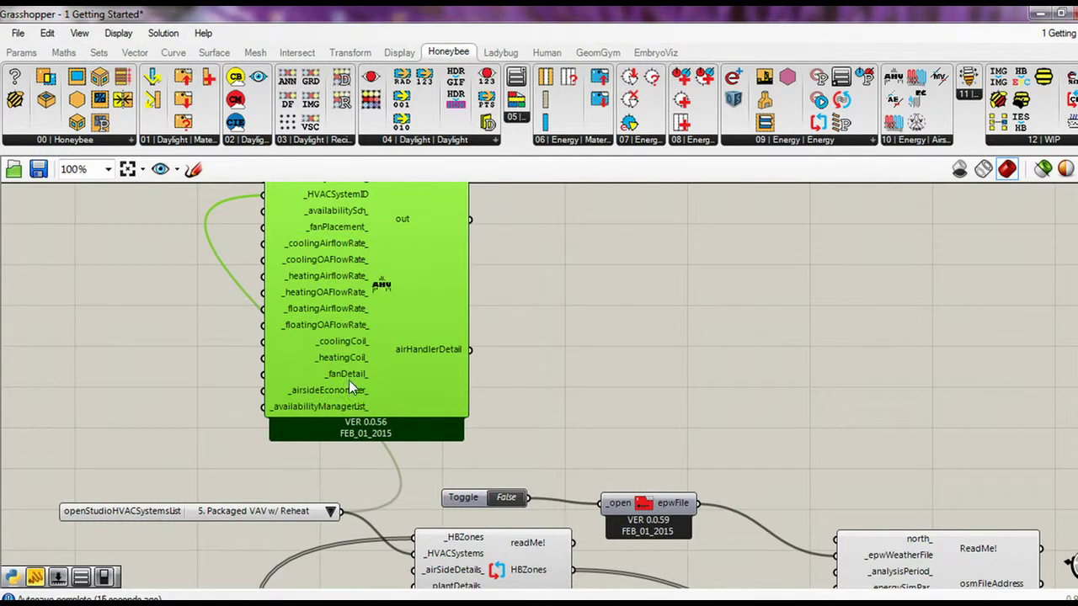
{"action": "right_click_drag", "start_coordinate": [722, 561], "coordinate": [669, 486]}
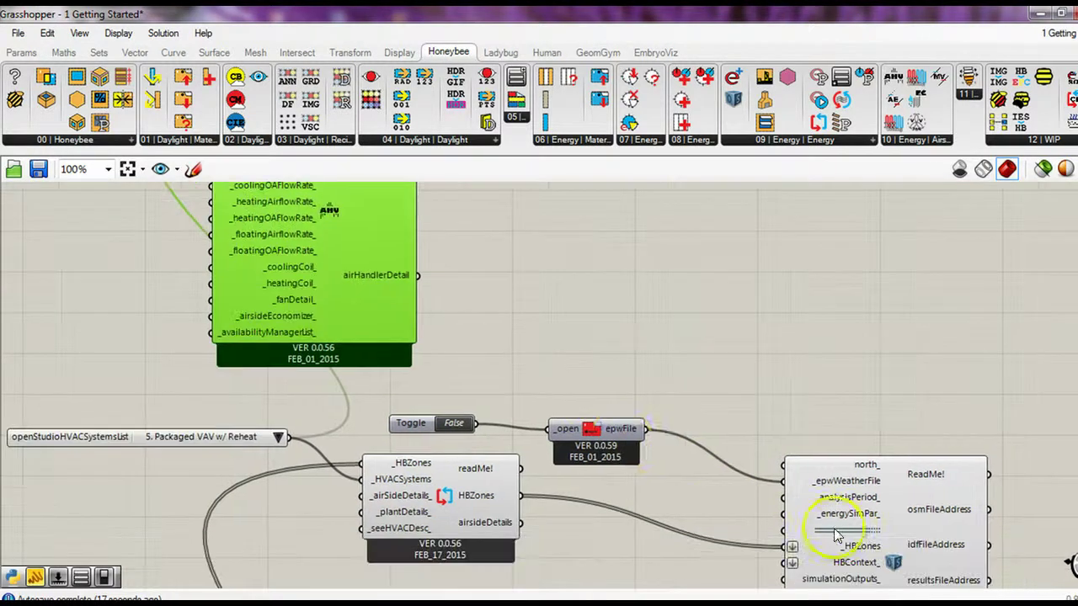
{"action": "mouse_move", "coordinate": [596, 365]}
{"action": "right_mouse_down"}
{"action": "mouse_move", "coordinate": [621, 396]}
{"action": "mouse_move", "coordinate": [581, 401]}
{"action": "right_mouse_up"}
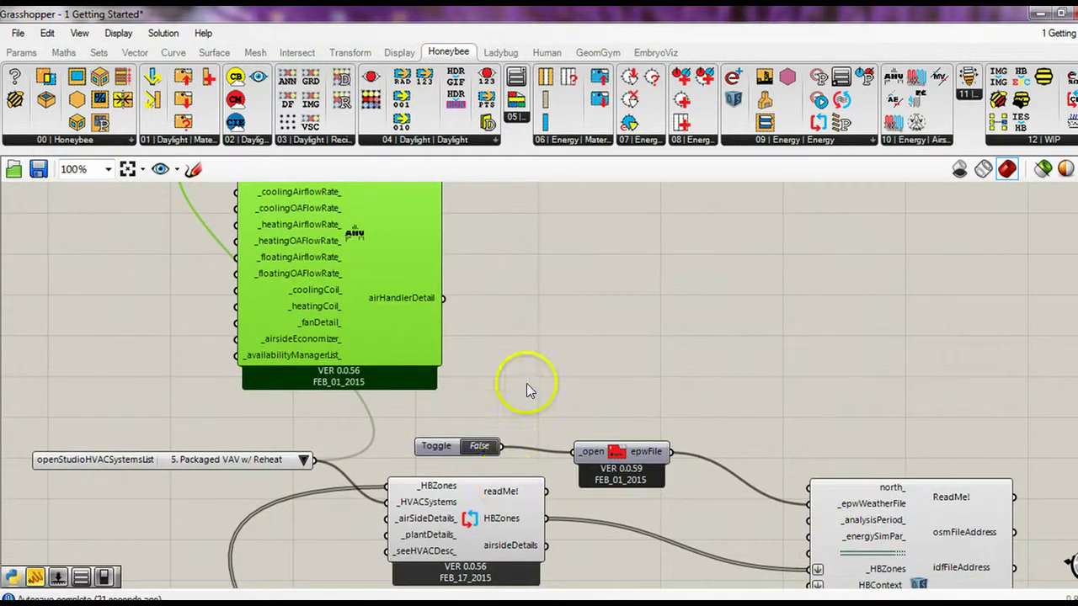
{"action": "right_click_drag", "start_coordinate": [515, 301], "coordinate": [526, 330]}
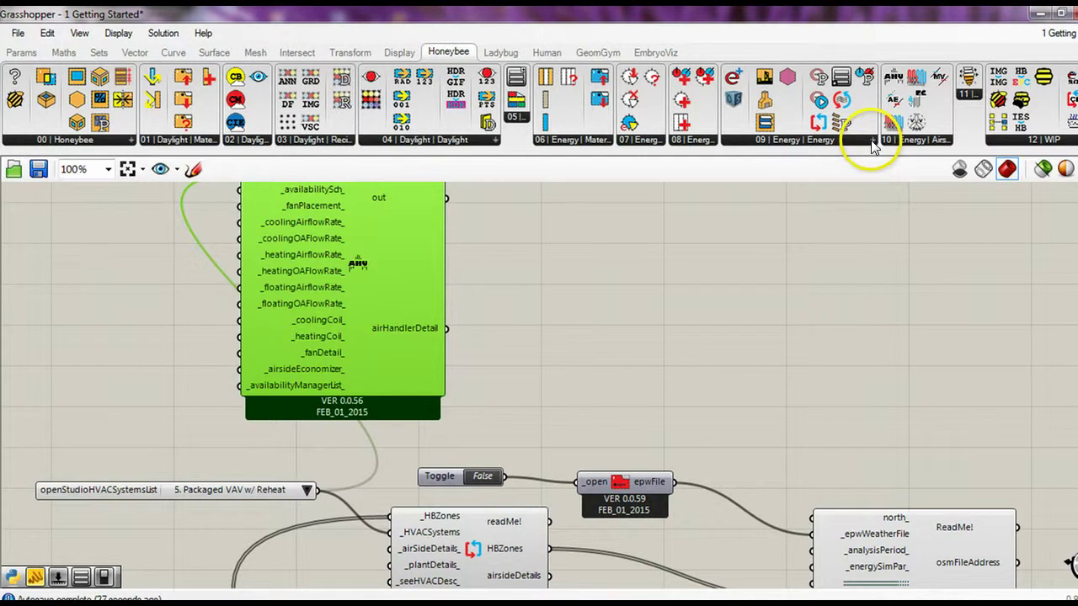
- Place a Honeybee_OpenStudio Central Plant component and wire the systems list into its _HVACSystemID
{"action": "left_click", "coordinate": [968, 140]}
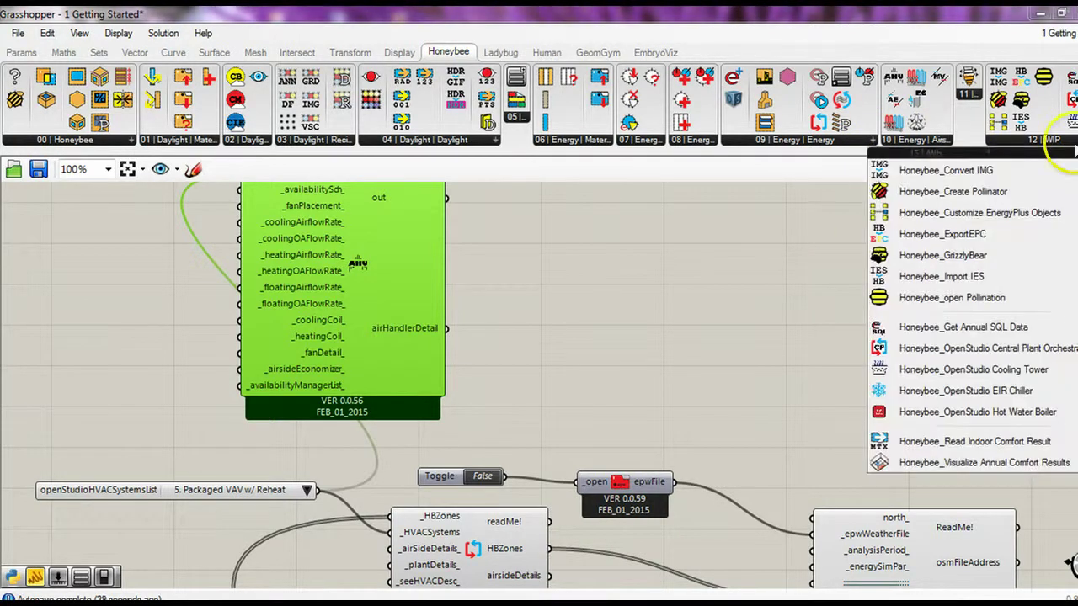
{"action": "left_click", "coordinate": [910, 354]}
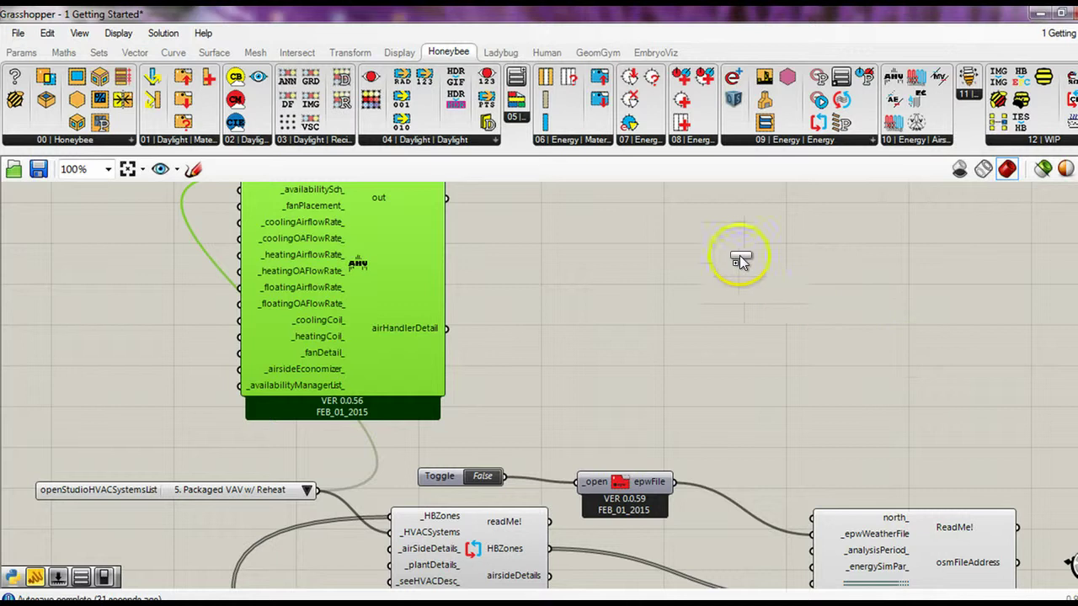
{"action": "left_click", "coordinate": [682, 226]}
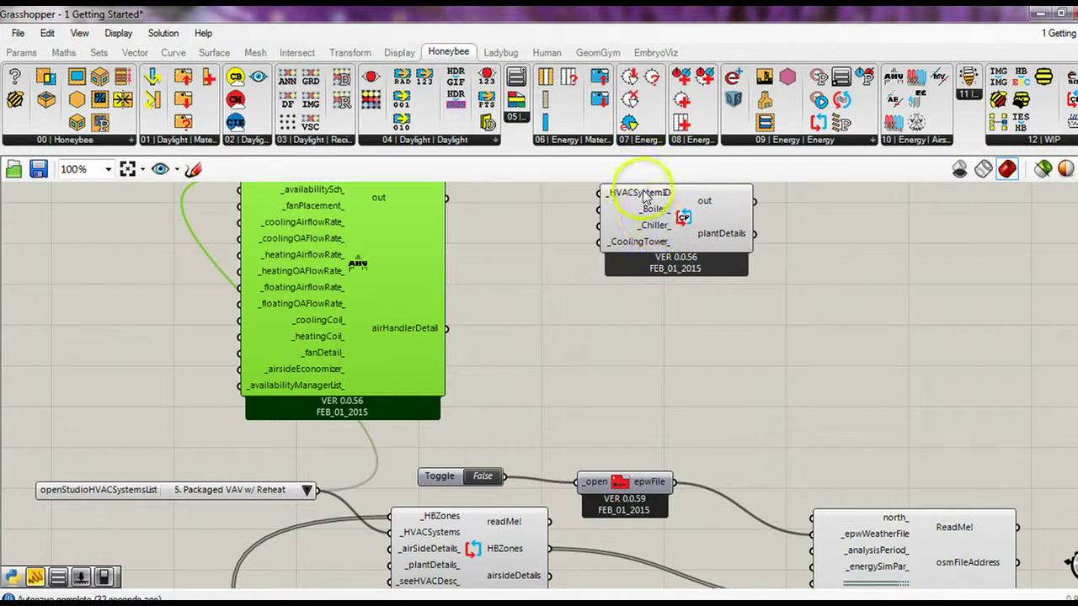
{"action": "left_click_drag", "start_coordinate": [317, 490], "coordinate": [598, 194]}
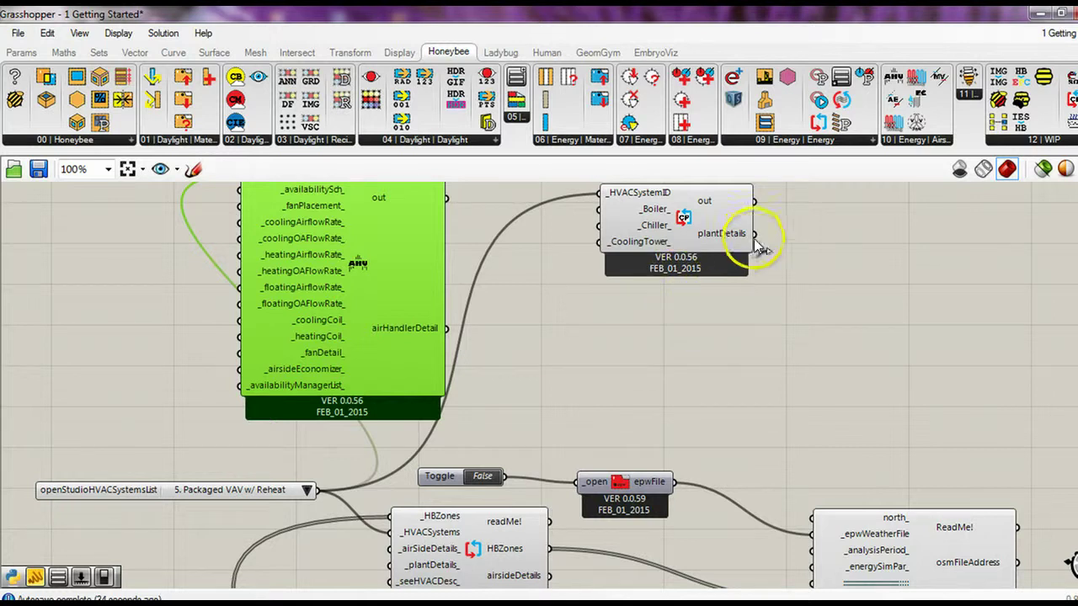
- Wire plantDetails into _plantDetails_ and airHandlerDetail into _airSideDetails_ of the OpenStudio Systems component
{"action": "mouse_move", "coordinate": [754, 233]}
{"action": "left_mouse_down"}
{"action": "mouse_move", "coordinate": [337, 563]}
{"action": "mouse_move", "coordinate": [390, 564]}
{"action": "left_mouse_up"}
{"action": "left_click_drag", "start_coordinate": [444, 329], "coordinate": [389, 549]}
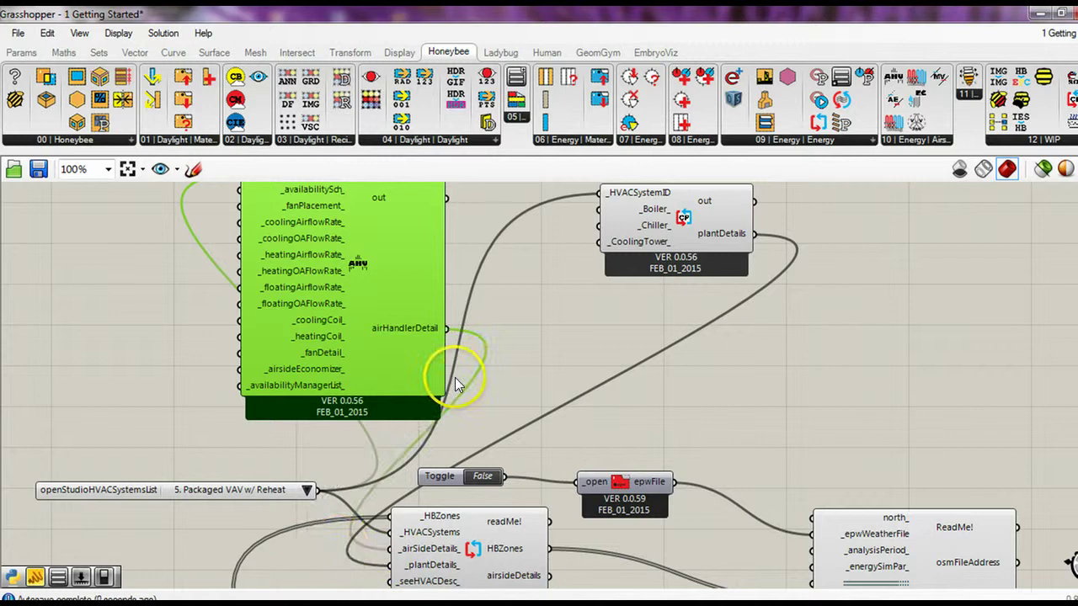
{"action": "mouse_move", "coordinate": [548, 380]}
{"action": "right_mouse_down"}
{"action": "mouse_move", "coordinate": [541, 360]}
{"action": "mouse_move", "coordinate": [447, 384]}
{"action": "right_mouse_up"}
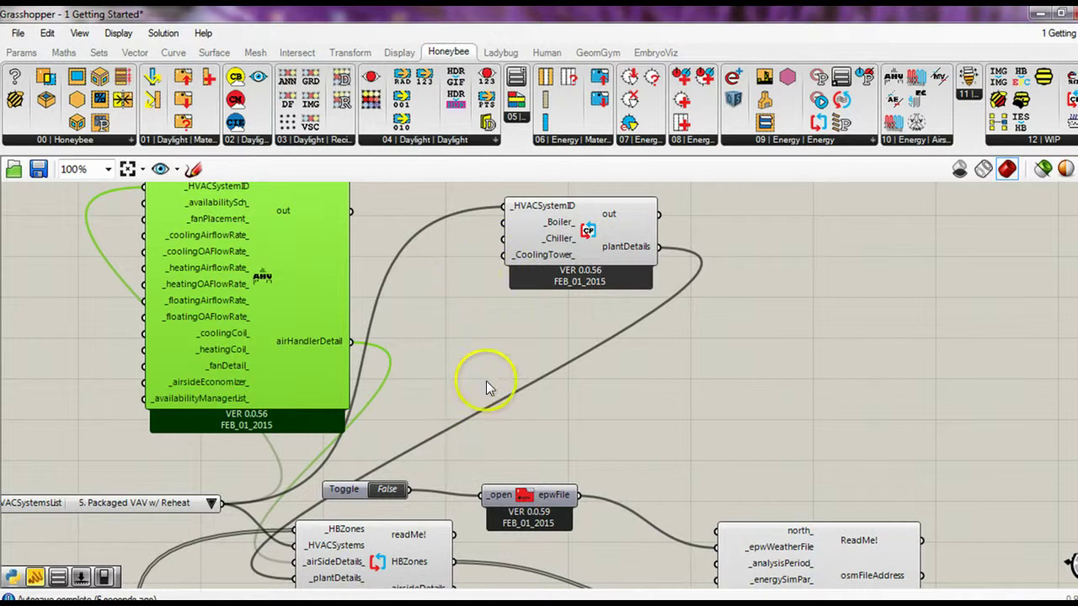
{"action": "mouse_move", "coordinate": [486, 408]}
{"action": "right_mouse_down"}
{"action": "mouse_move", "coordinate": [499, 368]}
{"action": "mouse_move", "coordinate": [486, 392]}
{"action": "right_mouse_up"}
- Nudge the toggle right and pan until the export component's fileName_ and workingDir_ inputs show
{"action": "left_click_drag", "start_coordinate": [410, 427], "coordinate": [463, 424]}
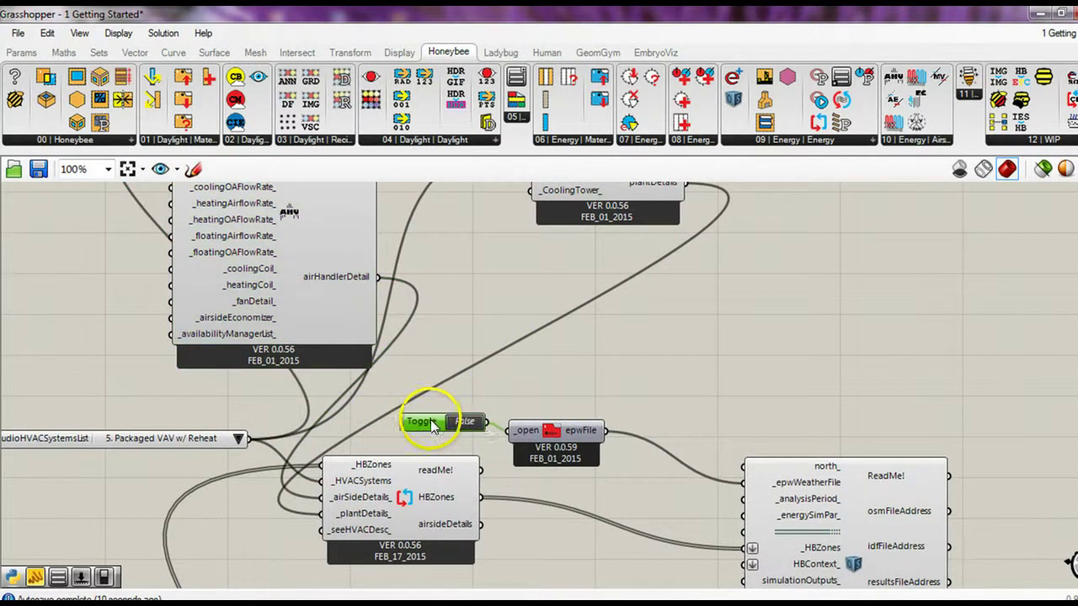
{"action": "right_click_drag", "start_coordinate": [525, 471], "coordinate": [505, 373]}
{"action": "mouse_move", "coordinate": [493, 337]}
{"action": "right_mouse_down"}
{"action": "mouse_move", "coordinate": [498, 410]}
{"action": "mouse_move", "coordinate": [481, 421]}
{"action": "mouse_move", "coordinate": [492, 360]}
{"action": "right_mouse_up"}
{"action": "right_click_drag", "start_coordinate": [505, 493], "coordinate": [476, 445]}
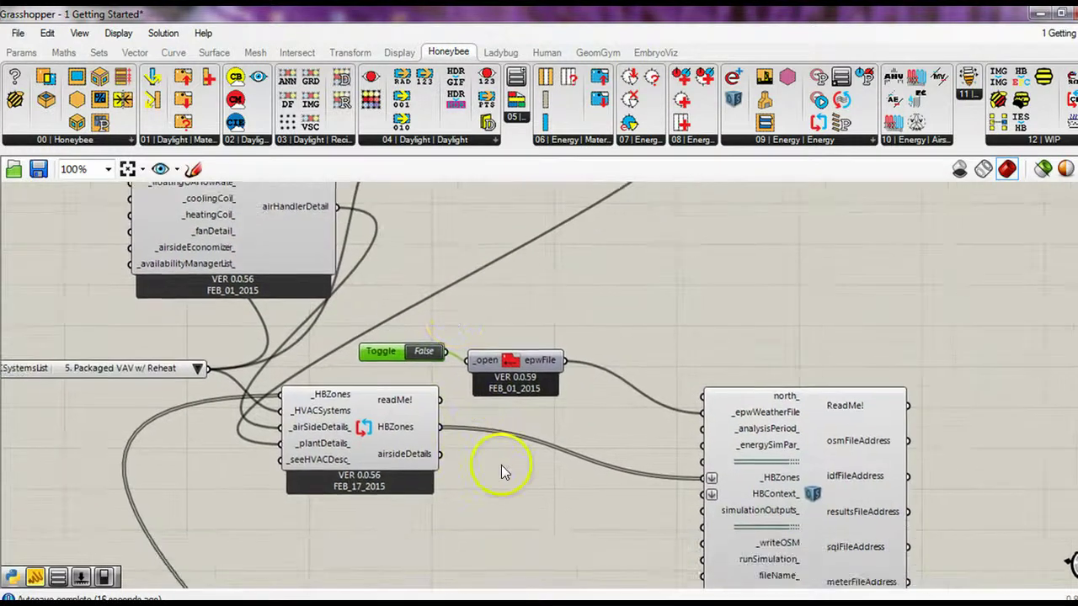
{"action": "right_click_drag", "start_coordinate": [511, 481], "coordinate": [498, 433]}
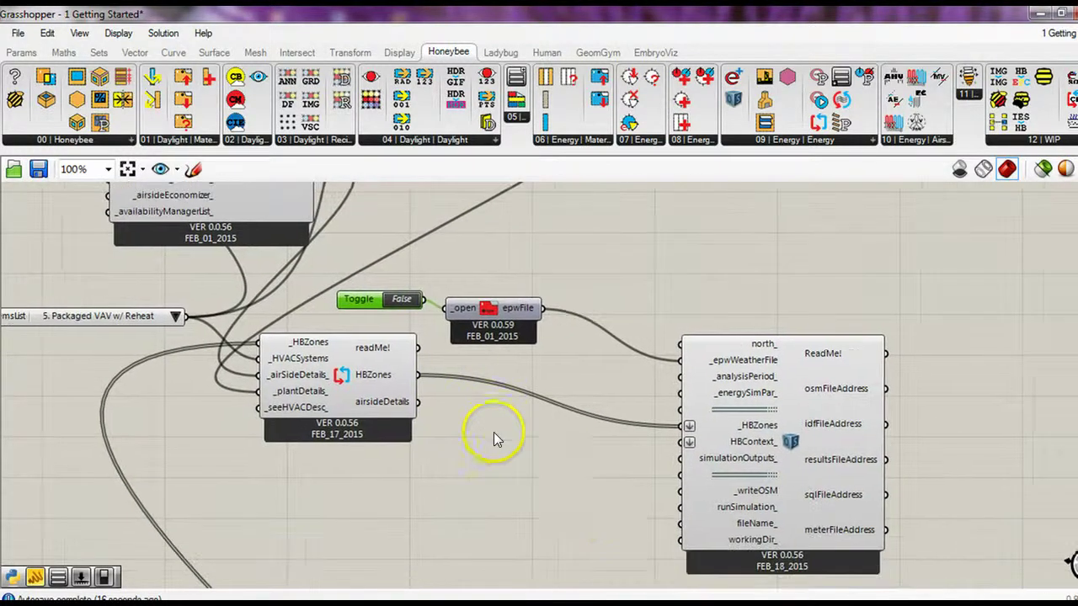
- Add a panel reading 'myfirstfile' and wire it into the export's fileName_ input
{"action": "double_click", "coordinate": [547, 527]}
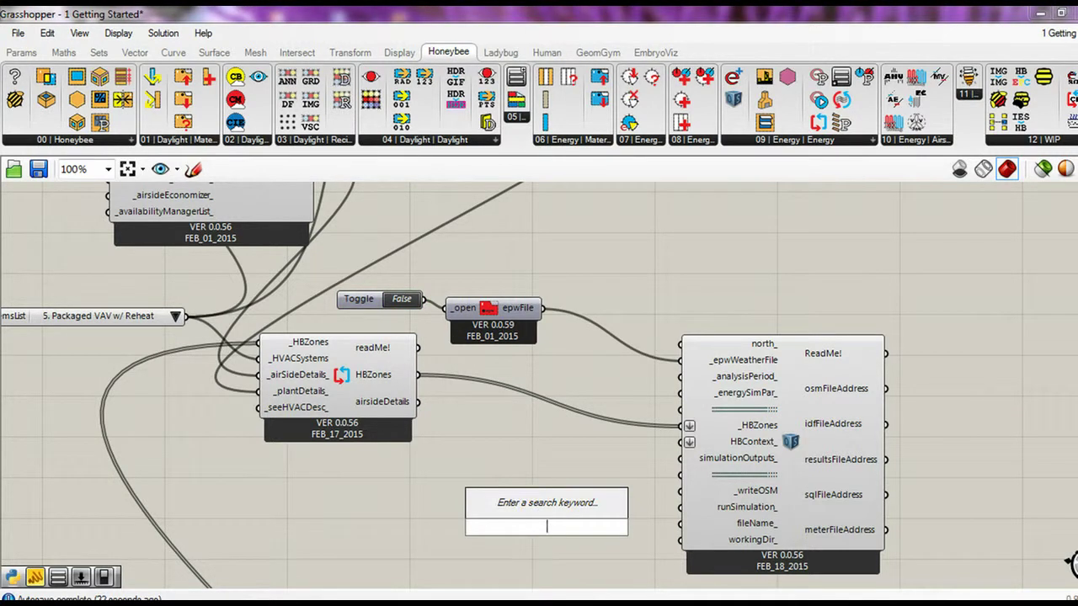
{"action": "type", "text": "myfirstfile"}
{"action": "key", "text": "BackSpace"}
{"action": "key", "text": "BackSpace"}
{"action": "key", "text": "BackSpace"}
{"action": "key", "text": "BackSpace"}
{"action": "key", "text": "BackSpace"}
{"action": "key", "text": "BackSpace"}
{"action": "type", "text": "panel"}
{"action": "key", "text": "Return"}
{"action": "double_click", "coordinate": [512, 542]}
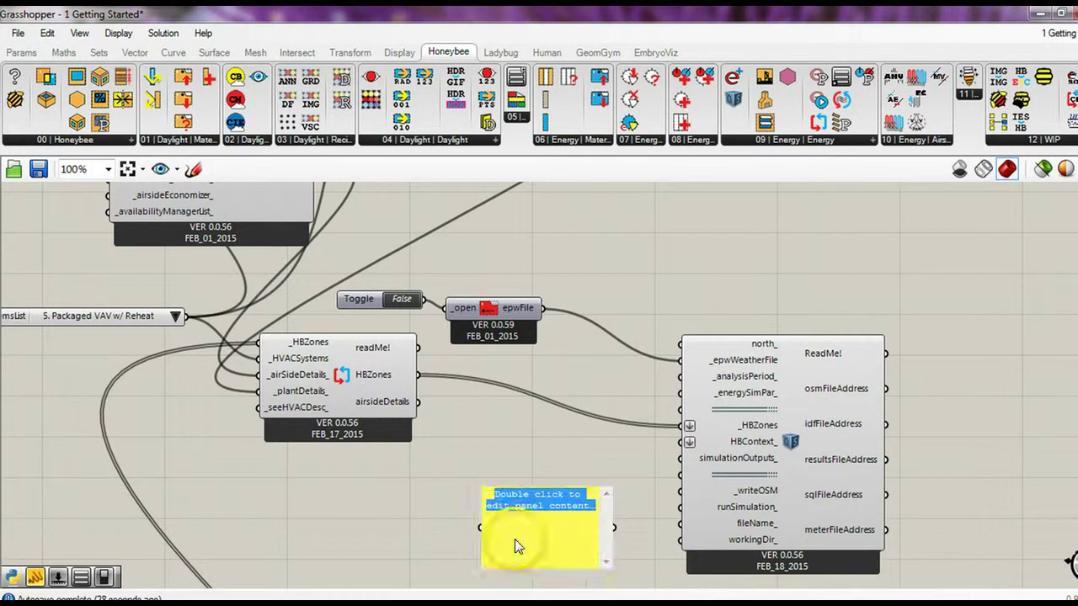
{"action": "type", "text": "myfirstfile"}
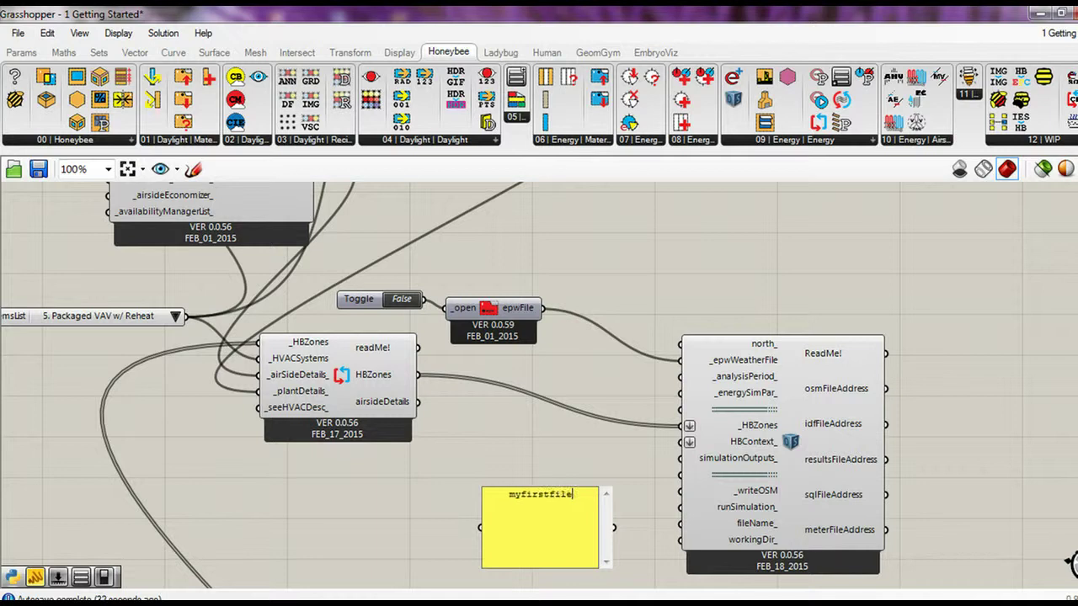
{"action": "left_click_drag", "start_coordinate": [614, 530], "coordinate": [680, 523]}
{"action": "left_click_drag", "start_coordinate": [597, 529], "coordinate": [590, 505]}
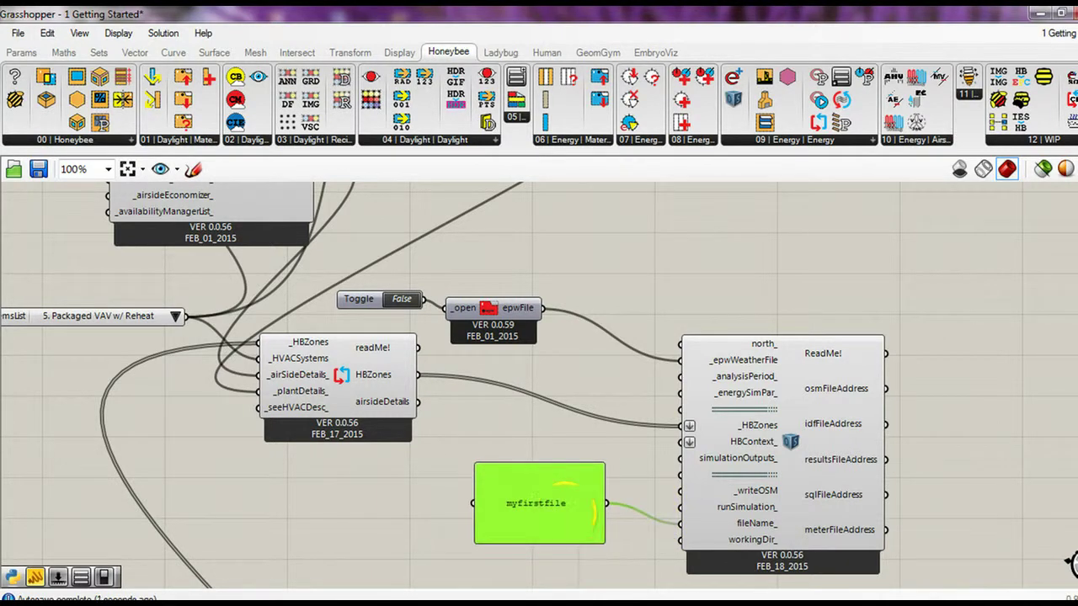
- Copy that panel, change its text to 'C:\HBEP\', and wire it into workingDir_
{"action": "left_click_drag", "start_coordinate": [561, 457], "coordinate": [570, 466]}
{"action": "double_click", "coordinate": [534, 521]}
{"action": "type", "text": "C:\\HBEP\\"}
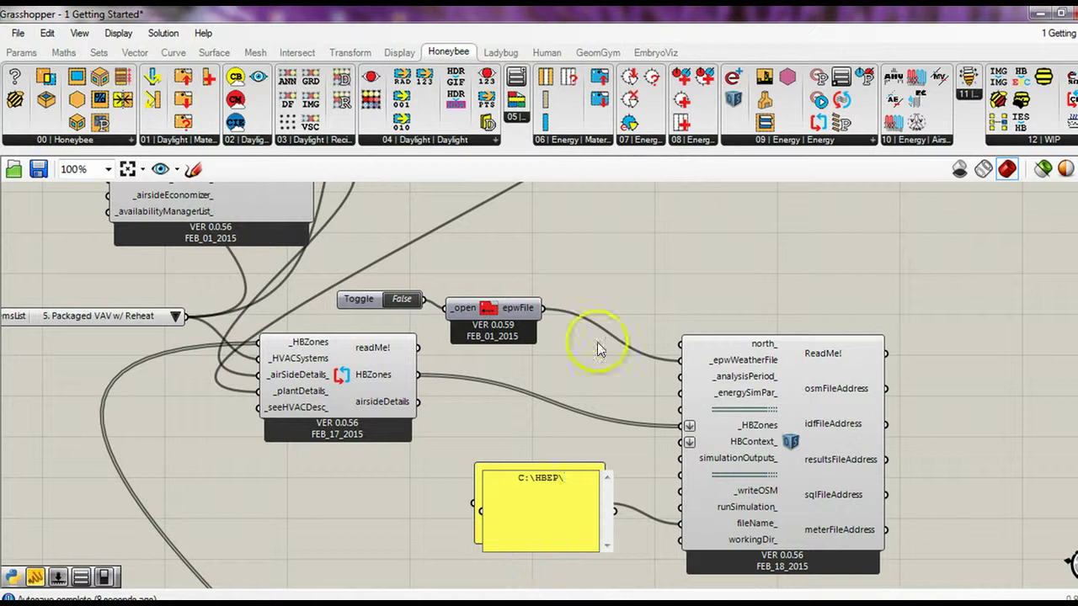
{"action": "left_click", "coordinate": [519, 435]}
{"action": "mouse_move", "coordinate": [536, 529]}
{"action": "left_mouse_down"}
{"action": "mouse_move", "coordinate": [492, 585]}
{"action": "mouse_move", "coordinate": [490, 576]}
{"action": "left_mouse_up"}
{"action": "left_click_drag", "start_coordinate": [569, 559], "coordinate": [679, 542]}
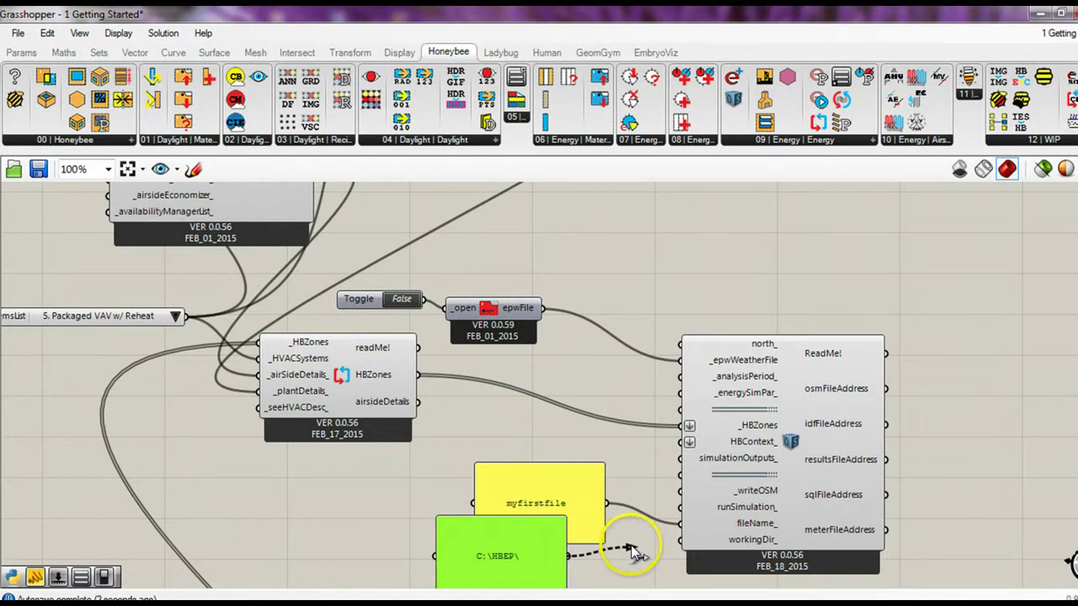
- Place a False Boolean Toggle and wire it into both _writeOSM and runSimulation_
{"action": "double_click", "coordinate": [561, 434]}
{"action": "type", "text": "tog"}
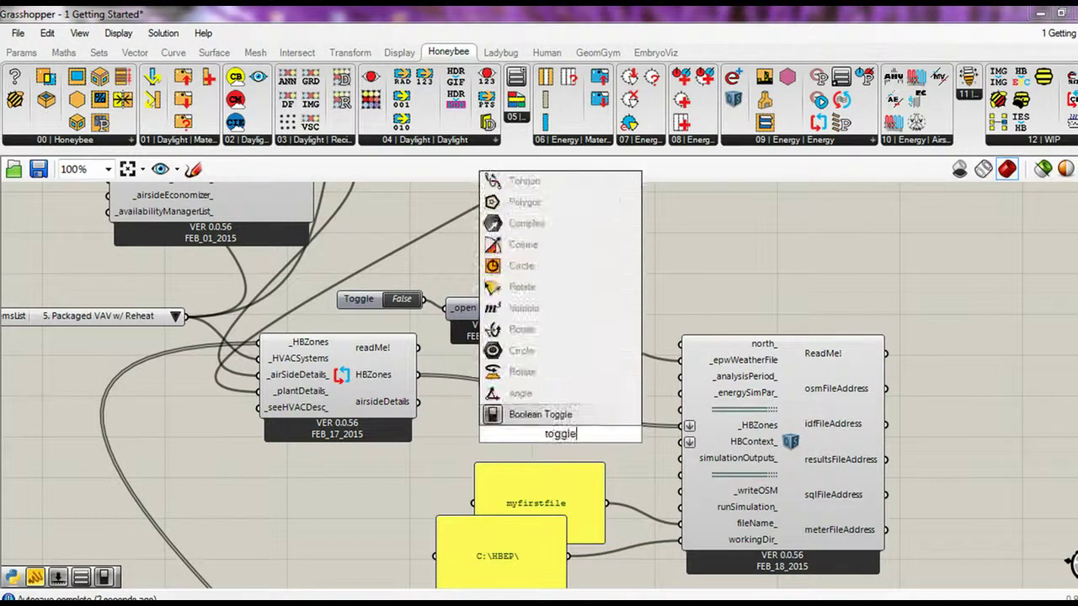
{"action": "type", "text": "gle"}
{"action": "key", "text": "Return"}
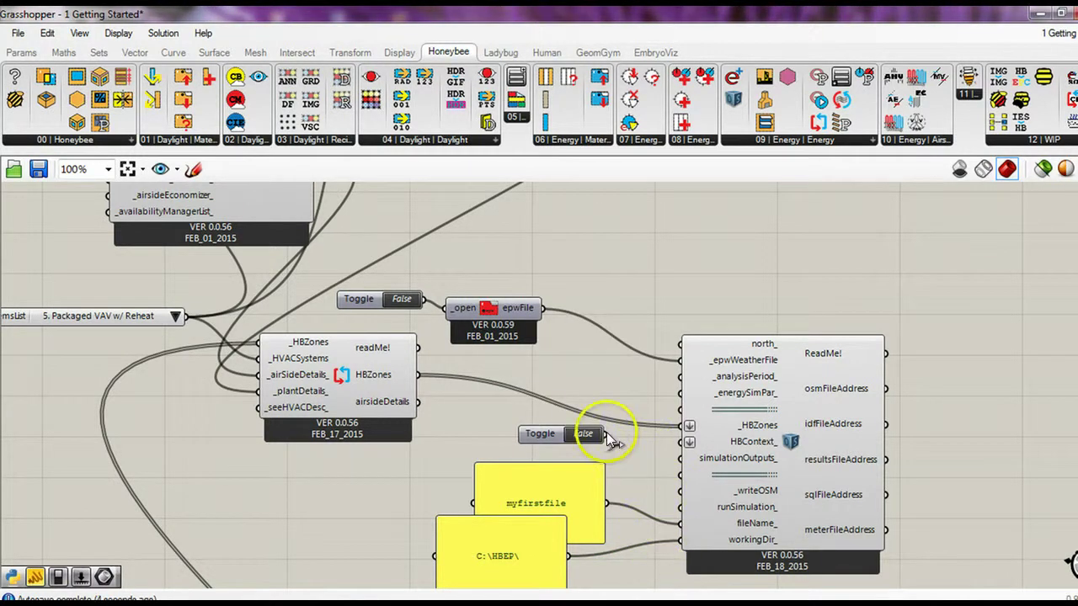
{"action": "left_click_drag", "start_coordinate": [606, 433], "coordinate": [678, 490]}
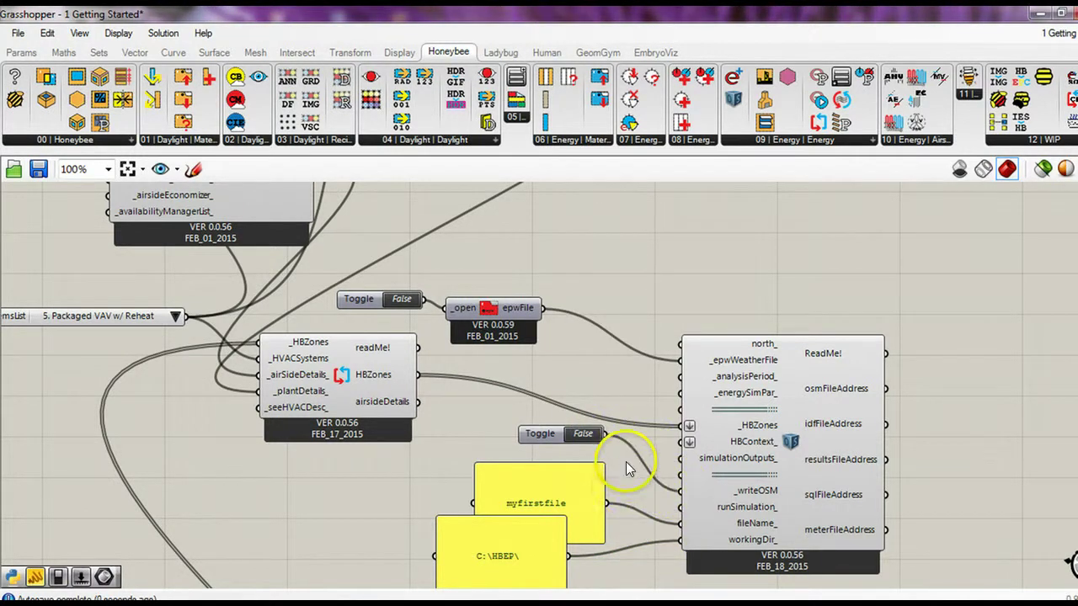
{"action": "left_click_drag", "start_coordinate": [607, 434], "coordinate": [680, 506]}
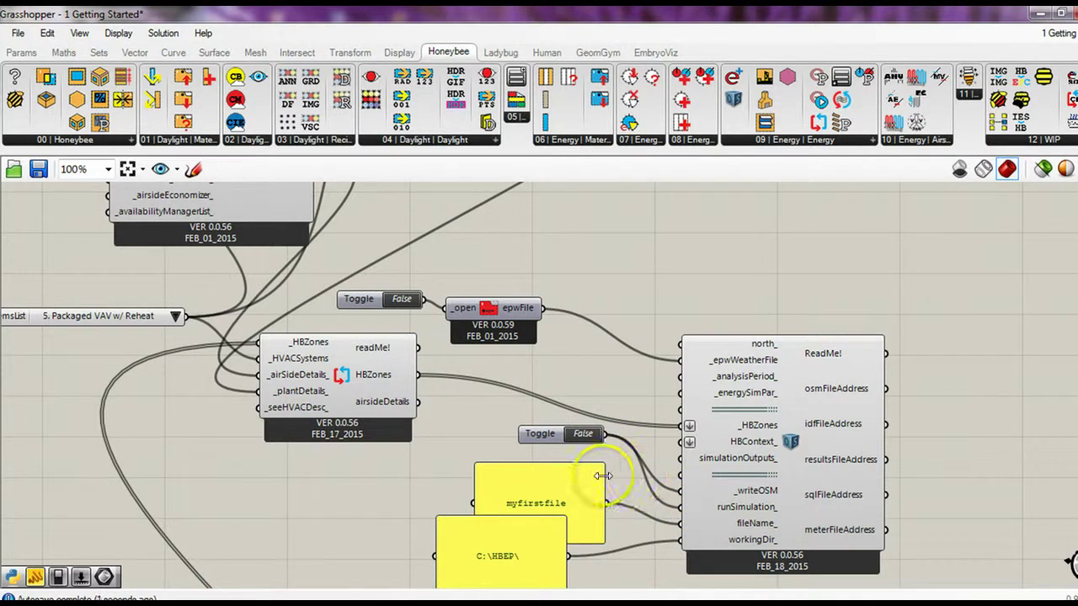
- Load the Sacramento .epw weather file through the weather-file toggle
{"action": "double_click", "coordinate": [405, 305]}
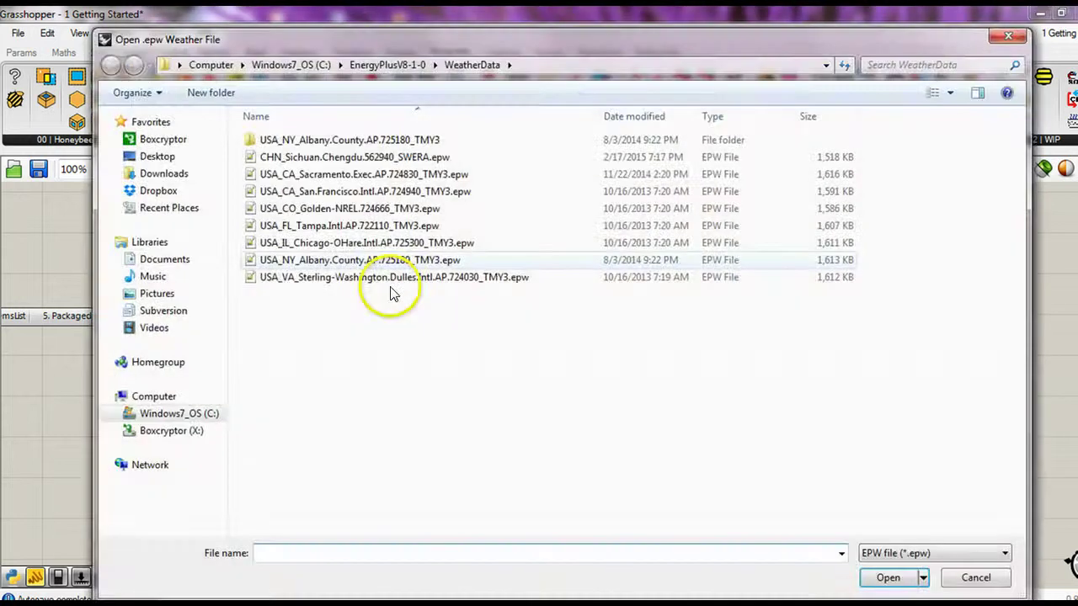
{"action": "left_click", "coordinate": [337, 176]}
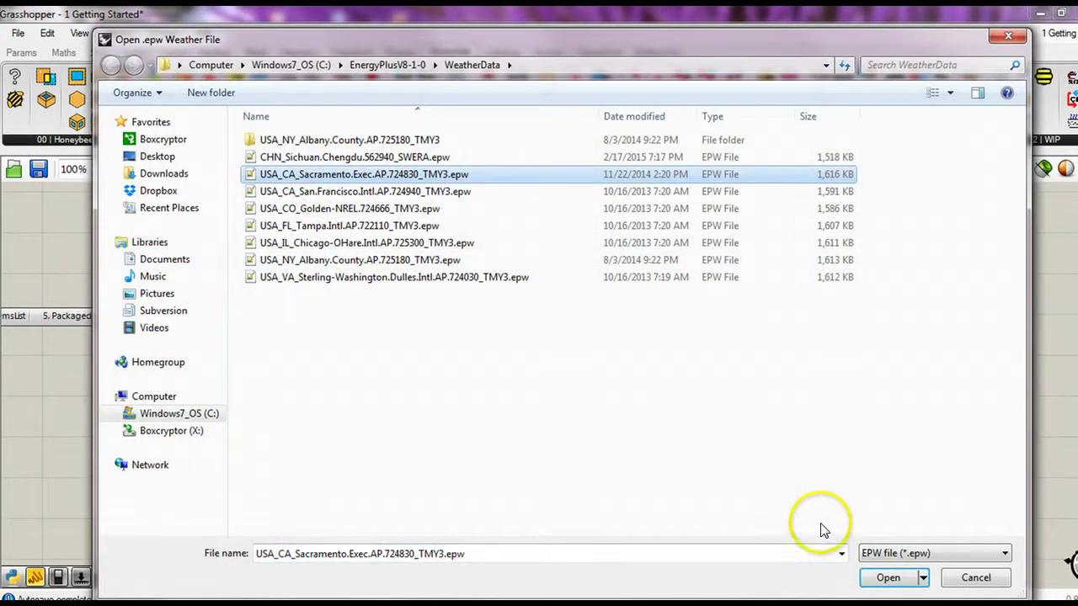
{"action": "left_click", "coordinate": [889, 578]}
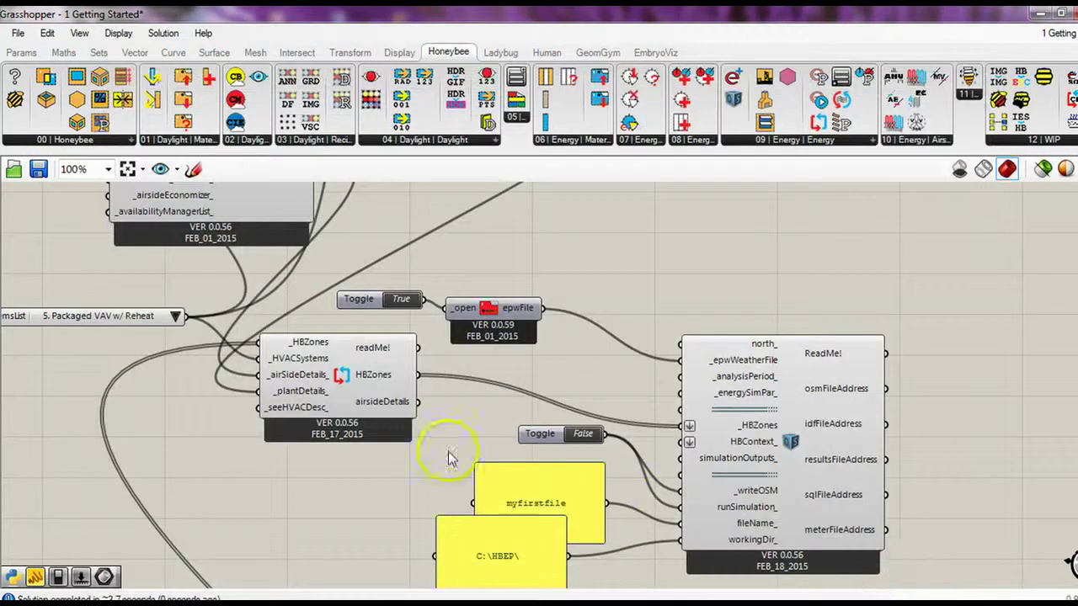
- Disconnect the toggle from runSimulation_ and set the write-OSM toggle to True
{"action": "right_click", "coordinate": [724, 506]}
{"action": "mouse_move", "coordinate": [782, 236]}
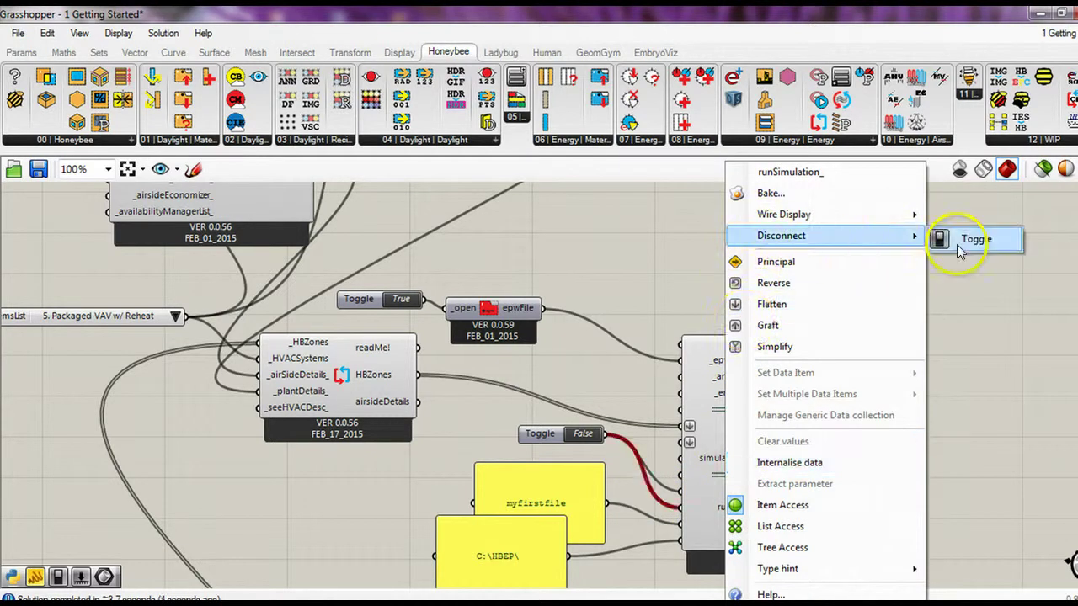
{"action": "left_click", "coordinate": [968, 237]}
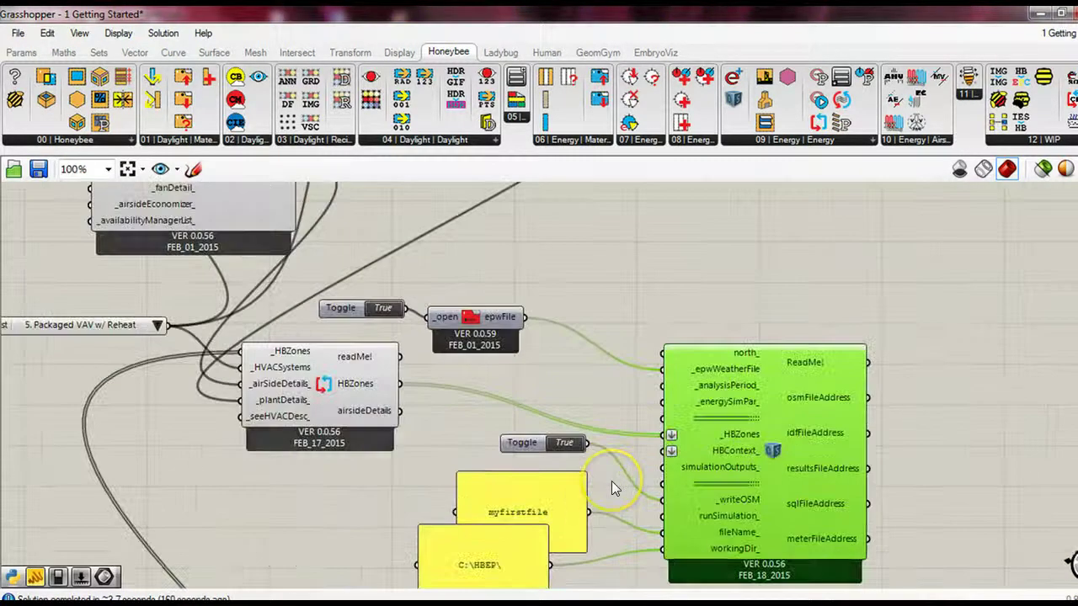
{"action": "double_click", "coordinate": [566, 443]}
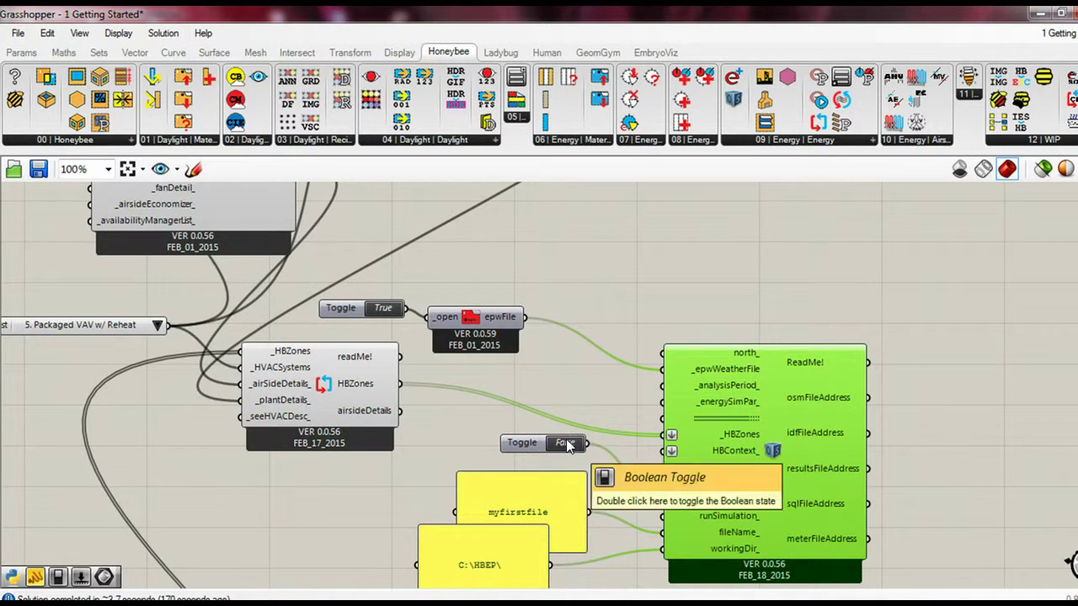
{"action": "double_click", "coordinate": [566, 442]}
- Add a panel showing the ReadMe! output, which reports working directory C:\HBEP\myfirstfile\OpenStudio
{"action": "scroll", "coordinate": [884, 508], "scroll_direction": "up", "scroll_amount": 2}
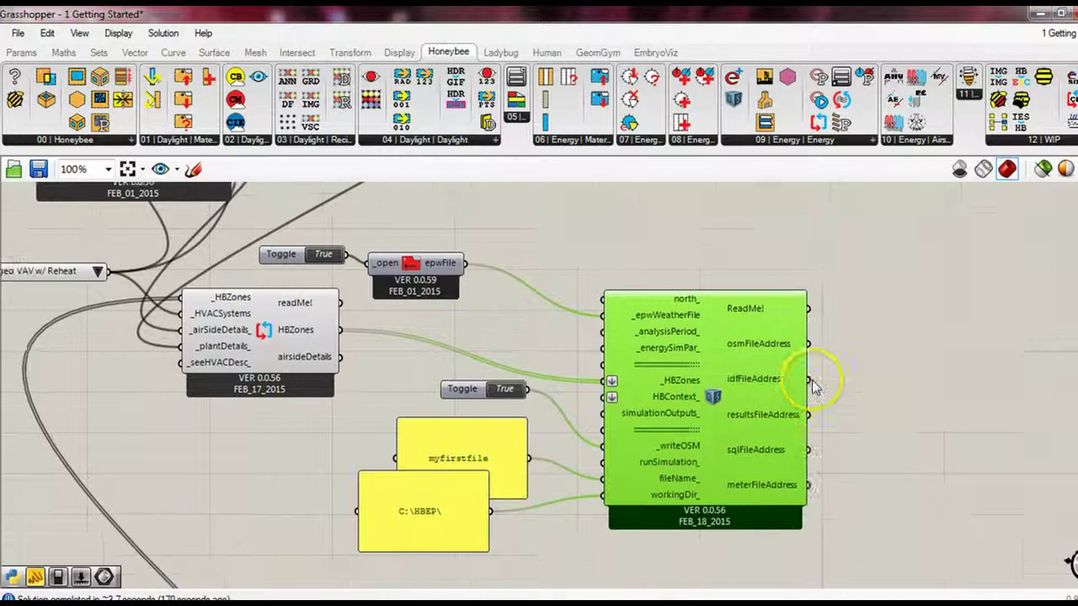
{"action": "scroll", "coordinate": [817, 361], "scroll_direction": "up", "scroll_amount": 2}
{"action": "left_click", "coordinate": [964, 373]}
{"action": "double_click", "coordinate": [966, 379]}
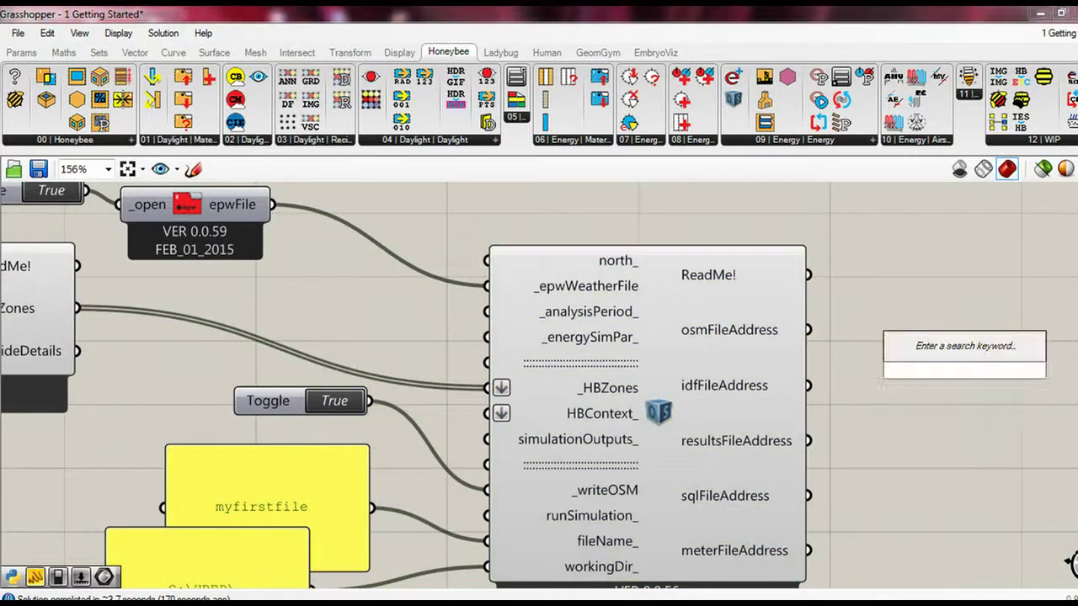
{"action": "type", "text": "panel"}
{"action": "key", "text": "Return"}
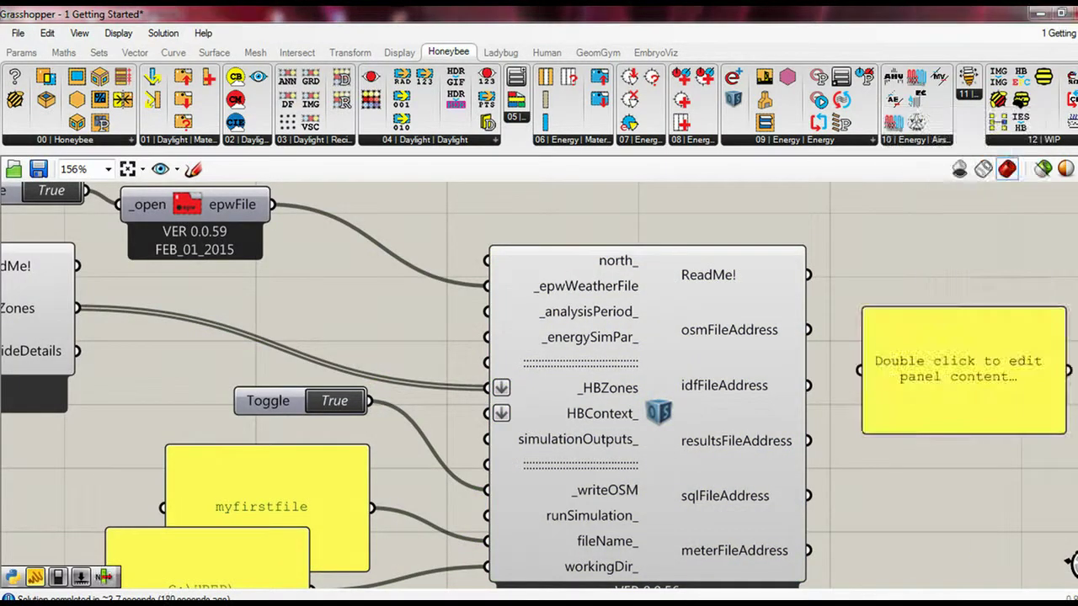
{"action": "left_click_drag", "start_coordinate": [808, 275], "coordinate": [858, 367]}
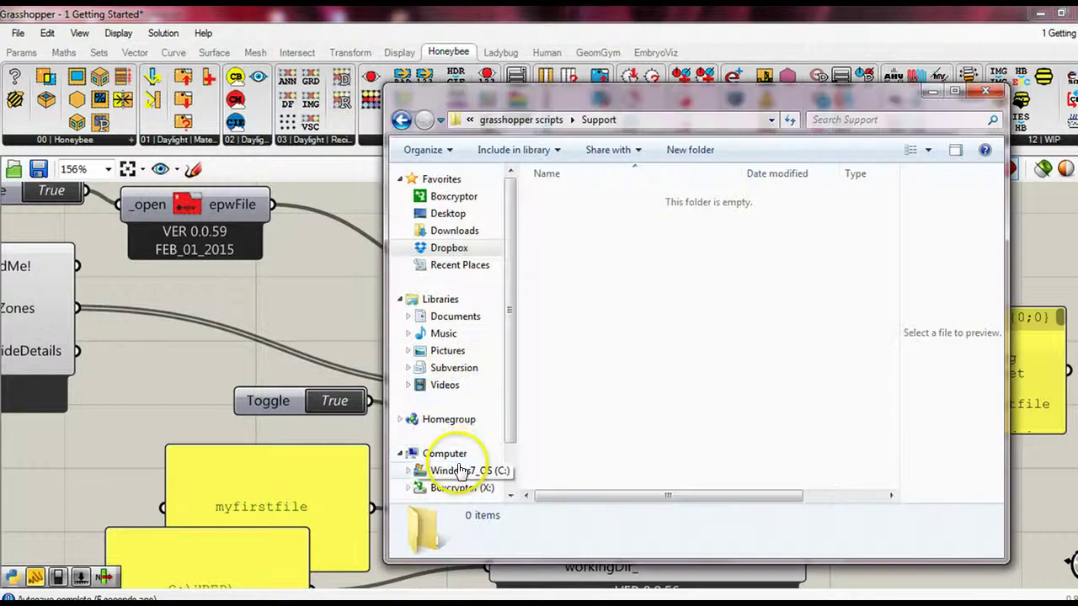
- Browse in Explorer to C:\HBEP\myfirstFile\OpenStudio to find the exported myfirstFile.osm
{"action": "left_click", "coordinate": [455, 471]}
{"action": "left_click", "coordinate": [593, 404]}
{"action": "scroll", "coordinate": [593, 407], "scroll_direction": "down", "scroll_amount": 3}
{"action": "scroll", "coordinate": [594, 407], "scroll_direction": "down", "scroll_amount": 2}
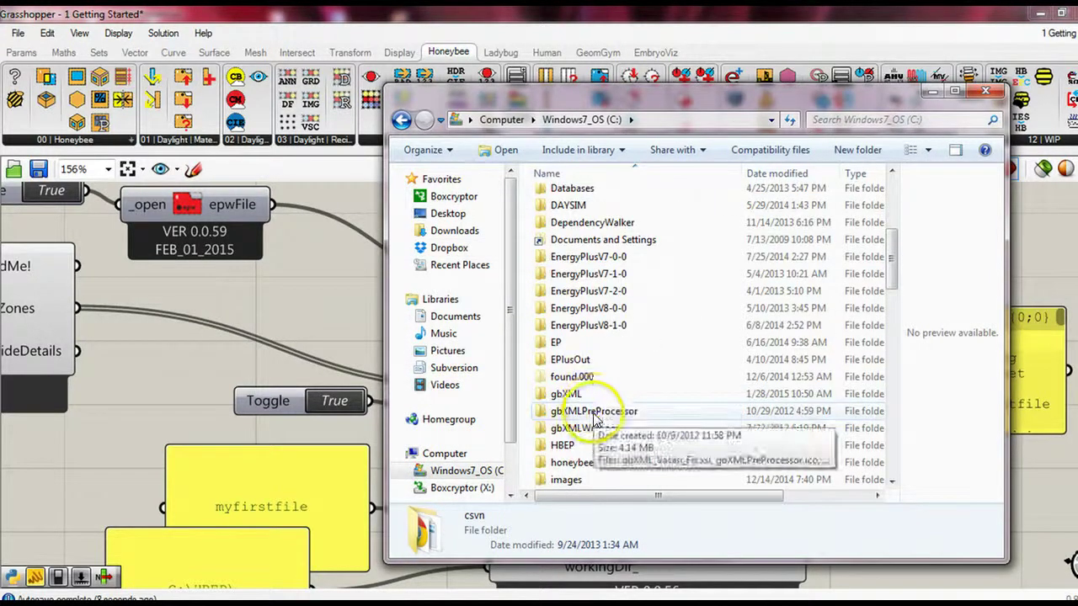
{"action": "scroll", "coordinate": [594, 409], "scroll_direction": "down", "scroll_amount": 1}
{"action": "double_click", "coordinate": [589, 393]}
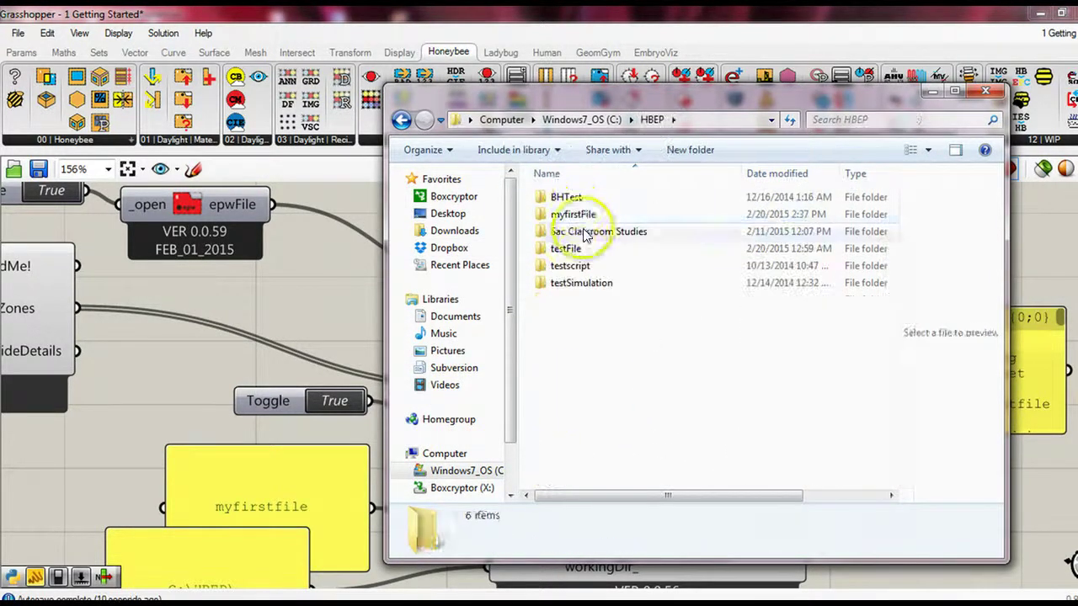
{"action": "left_click", "coordinate": [581, 214]}
{"action": "double_click", "coordinate": [581, 214]}
{"action": "double_click", "coordinate": [569, 197]}
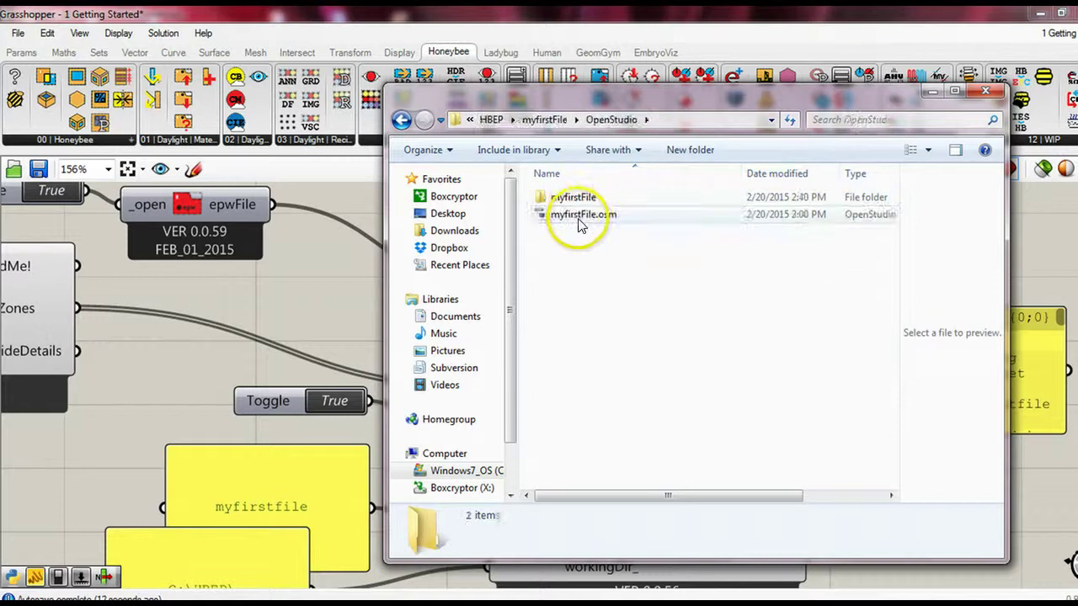
- Return to Grasshopper and wire the True toggle into runSimulation_ as well
{"action": "key", "text": "alt+Tab"}
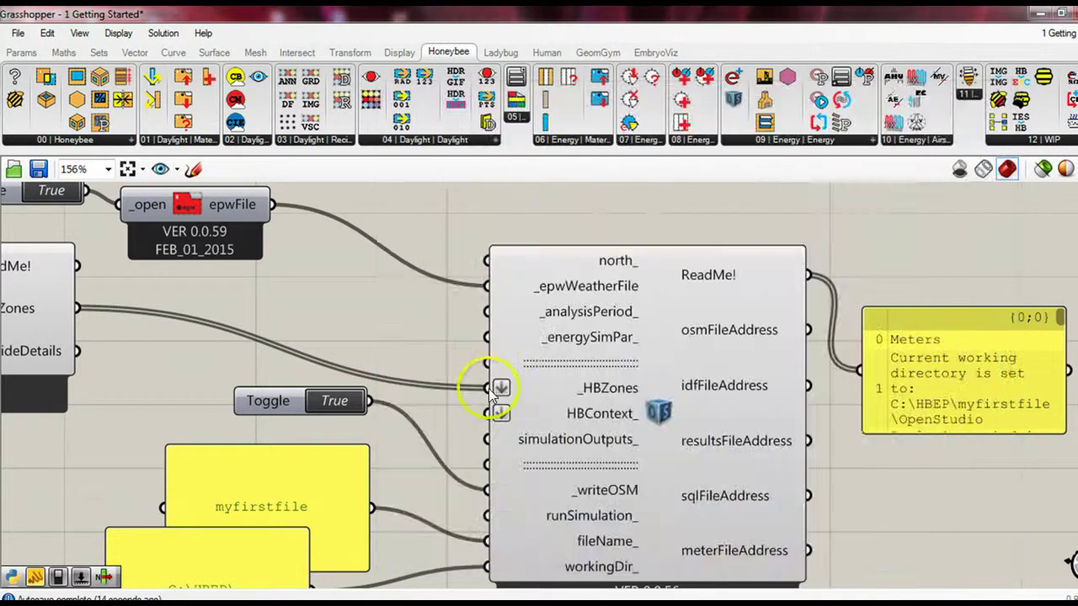
{"action": "left_click_drag", "start_coordinate": [386, 421], "coordinate": [485, 515]}
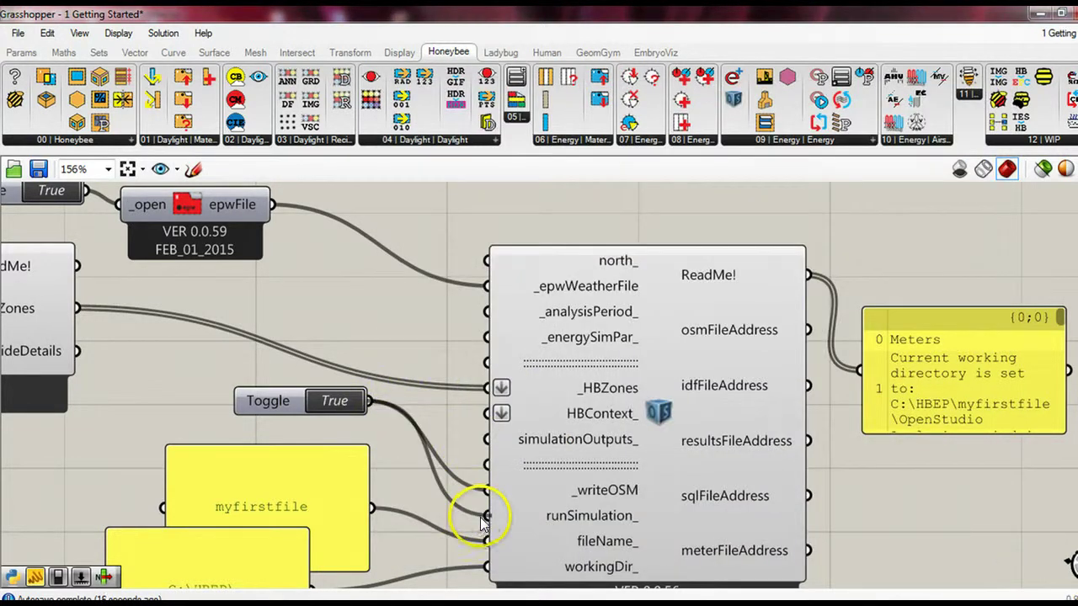